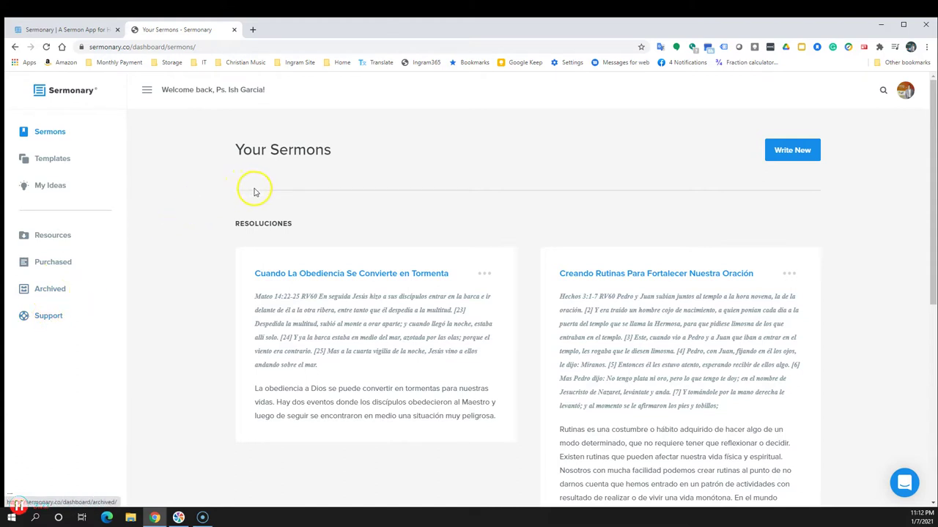
Step: Look through the saved sermons in the Resoluciones series
scroll(634, 311, "down", 1)
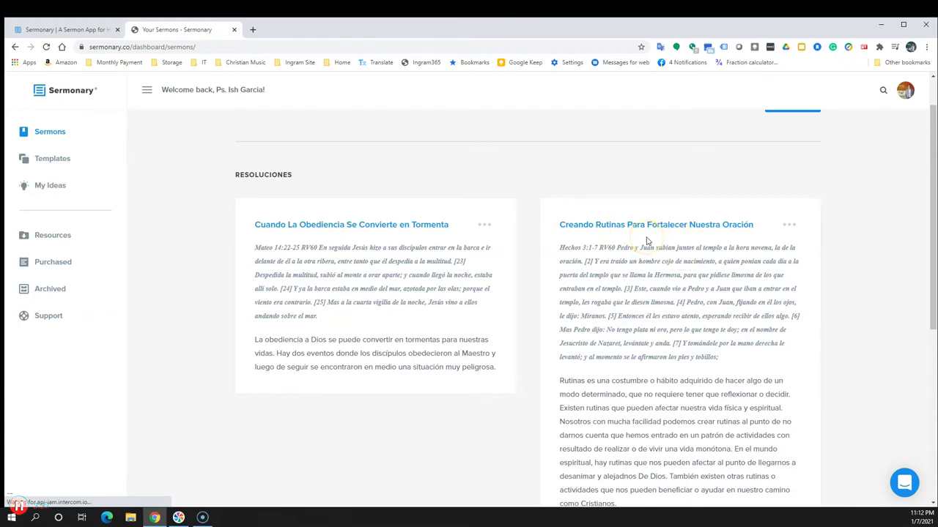
scroll(647, 241, "down", 3)
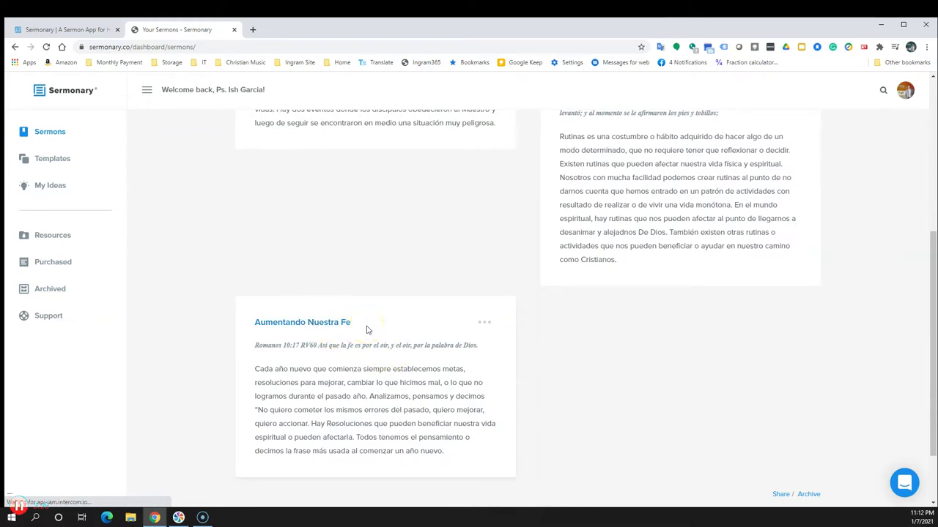
scroll(393, 320, "up", 3)
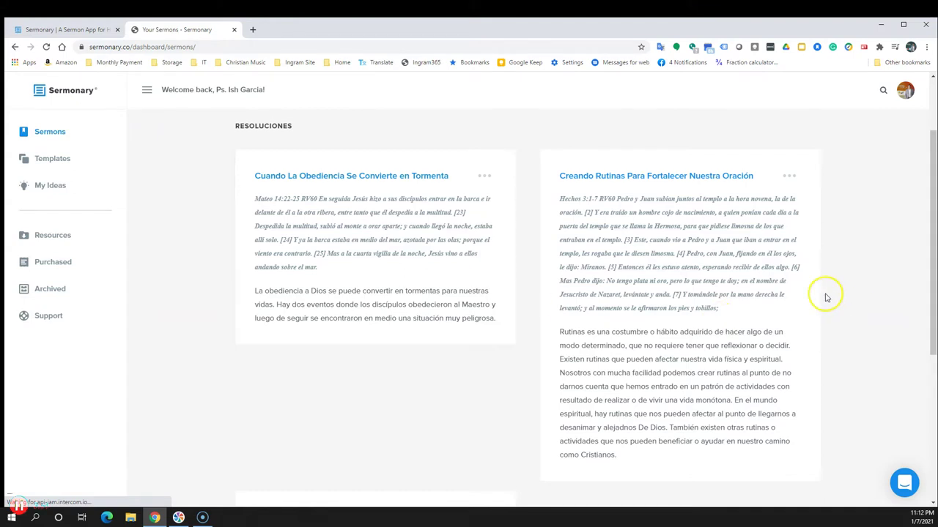
scroll(824, 295, "up", 2)
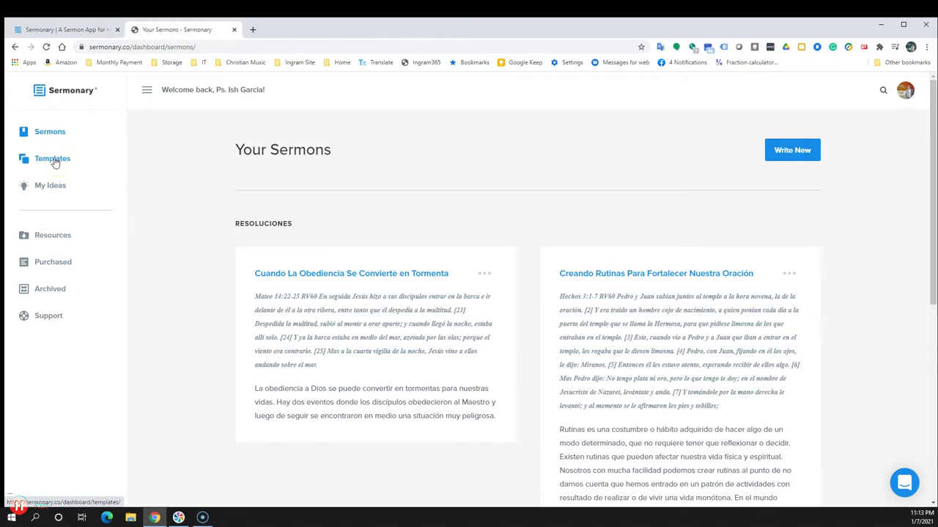
Step: Browse the pre-built templates and start a new sermon from the Traditional 3-Point Sermon Template
left_click(45, 131)
left_click(47, 162)
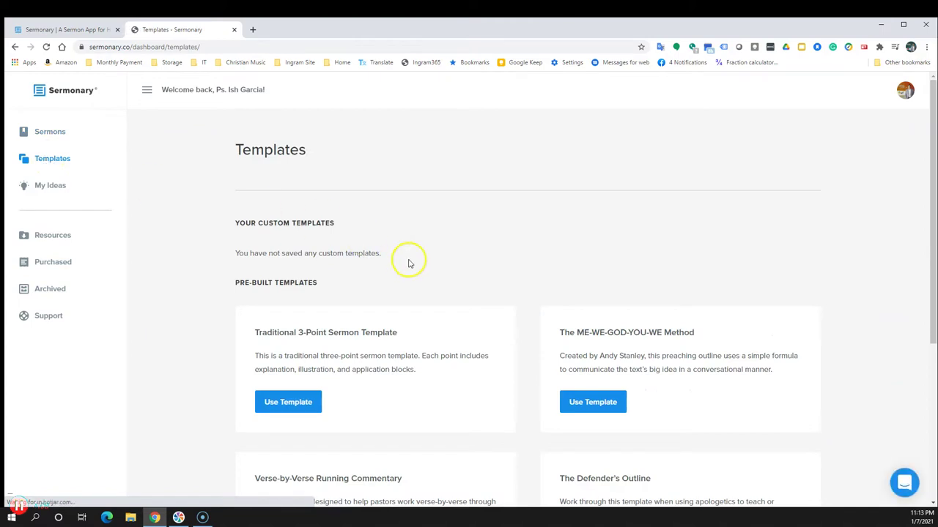
scroll(409, 263, "down", 1)
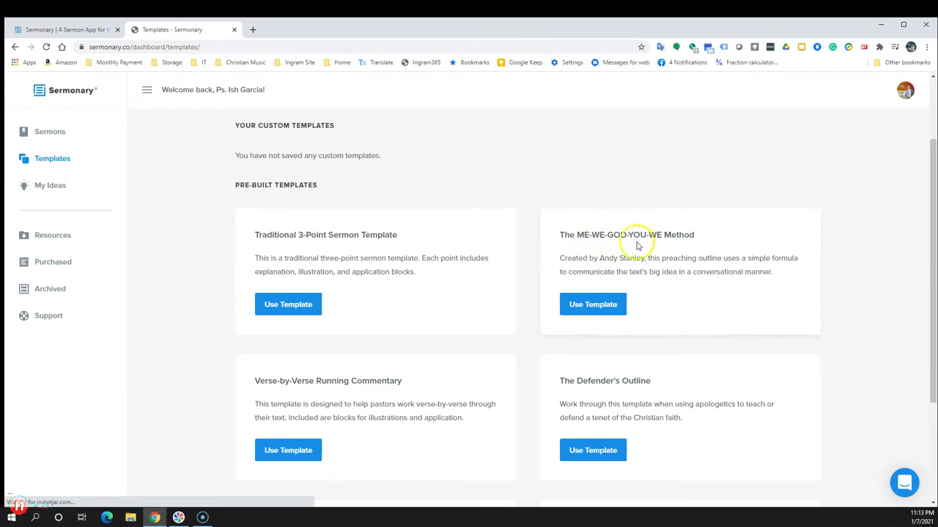
scroll(572, 282, "down", 2)
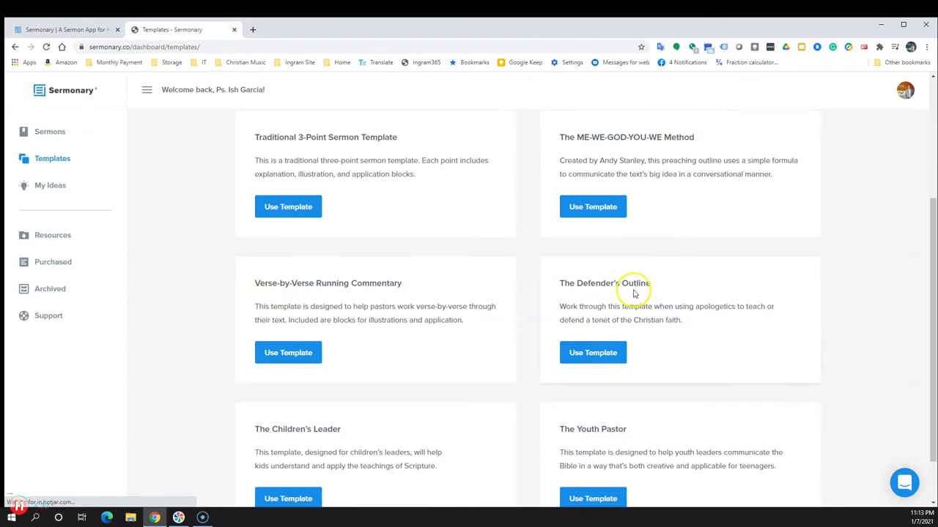
scroll(624, 309, "down", 1)
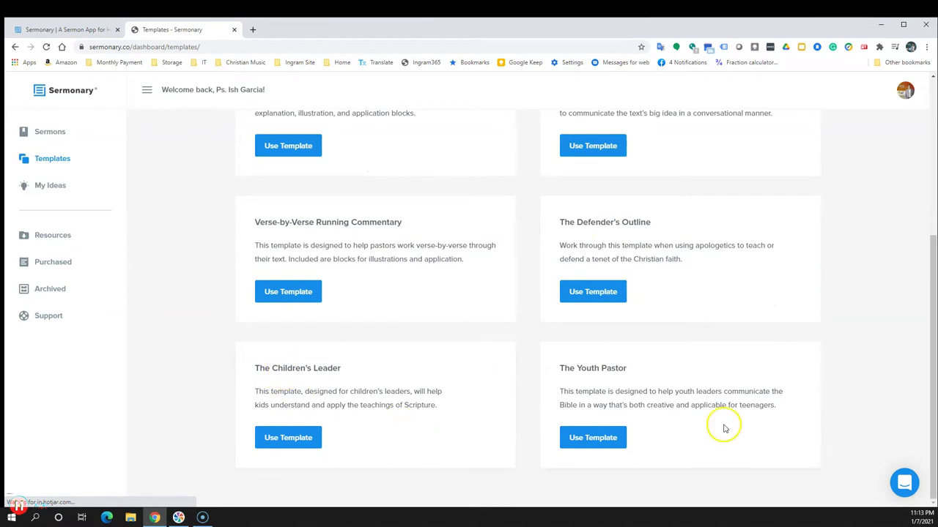
scroll(626, 402, "up", 3)
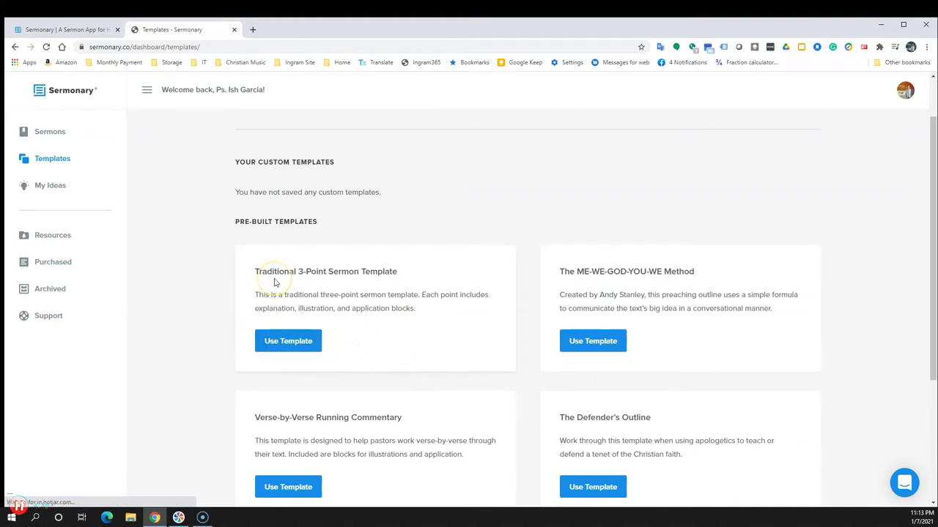
left_click(286, 342)
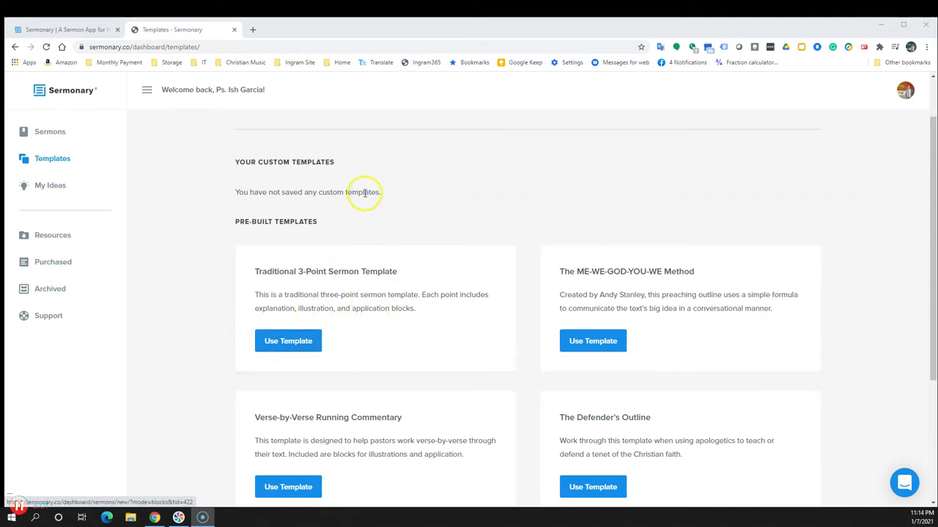
scroll(418, 299, "up", 1)
scroll(421, 301, "down", 2)
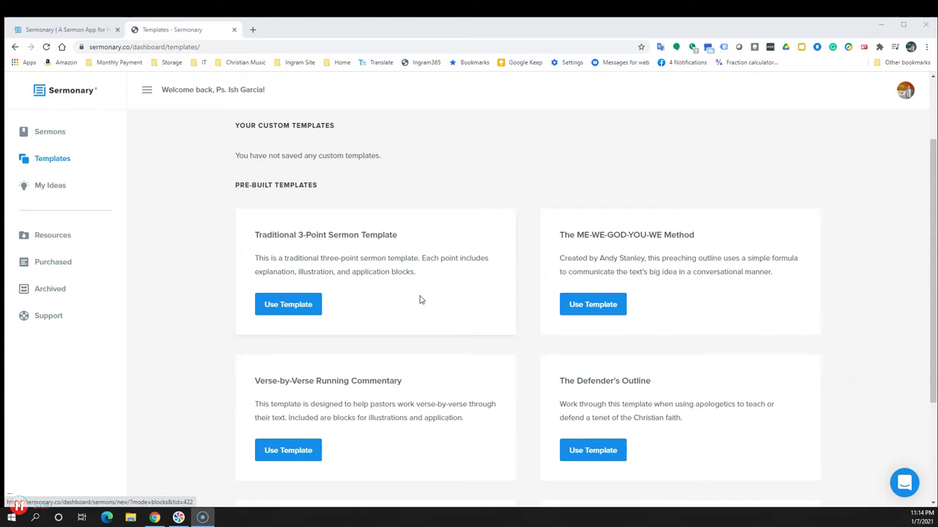
left_click(282, 305)
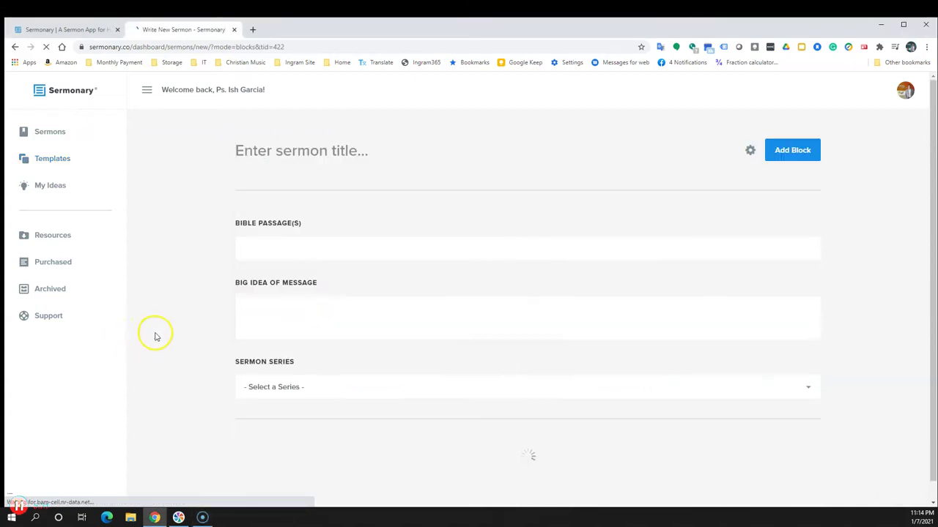
Step: Title the new sermon "La Oracion Poder"
scroll(341, 210, "down", 2)
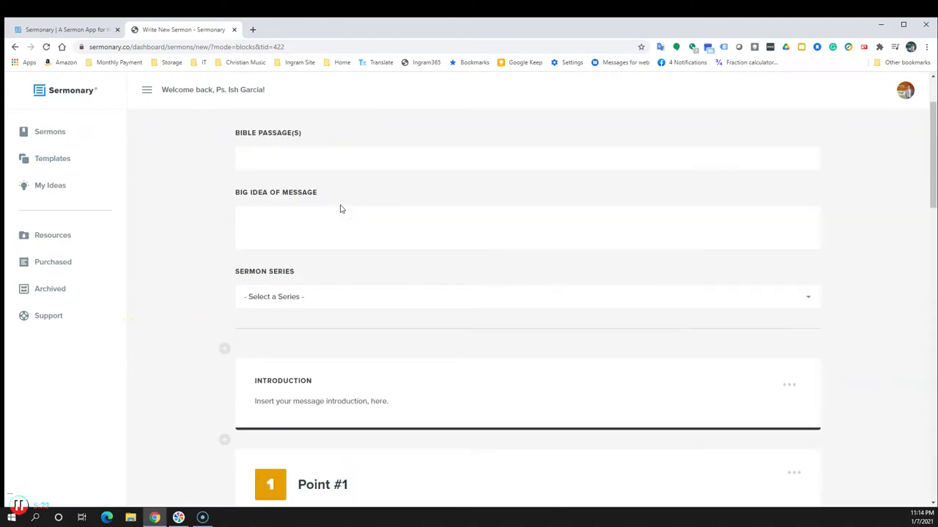
scroll(340, 209, "up", 2)
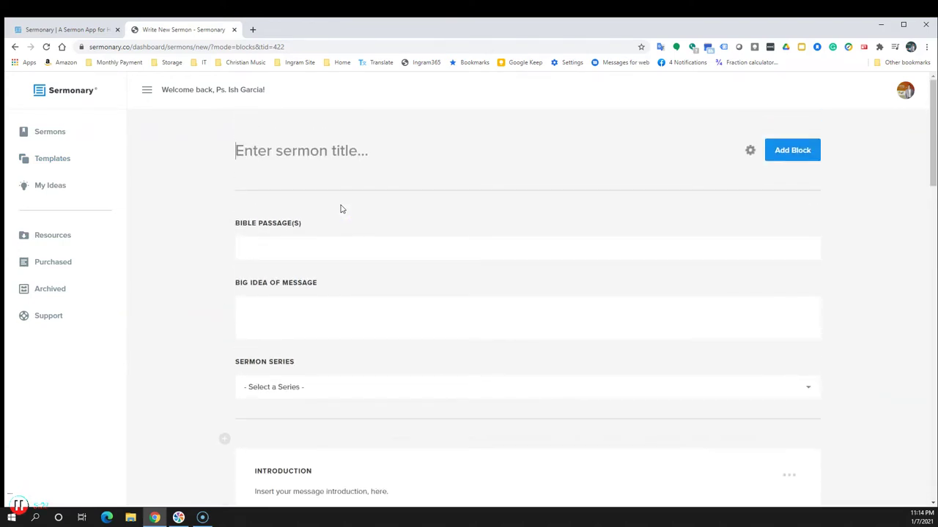
left_click(318, 184)
type("La Oracion Poder")
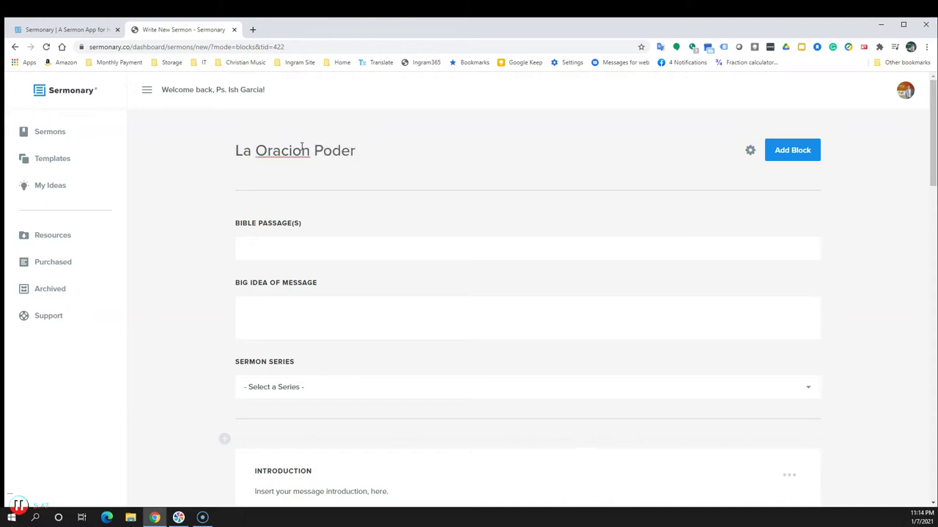
Step: Examine the Bible passage and big idea fields and the available sermon series choices, leaving them as they are
left_click(293, 245)
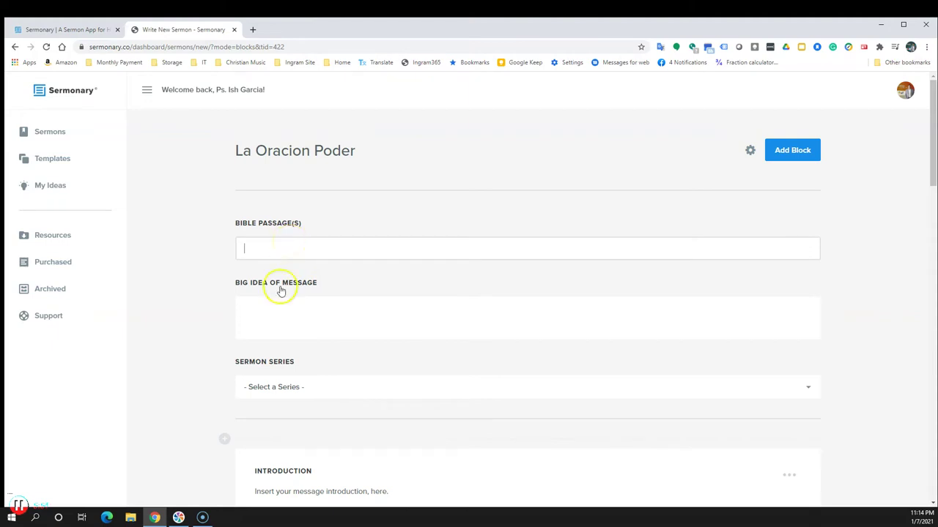
left_click(268, 315)
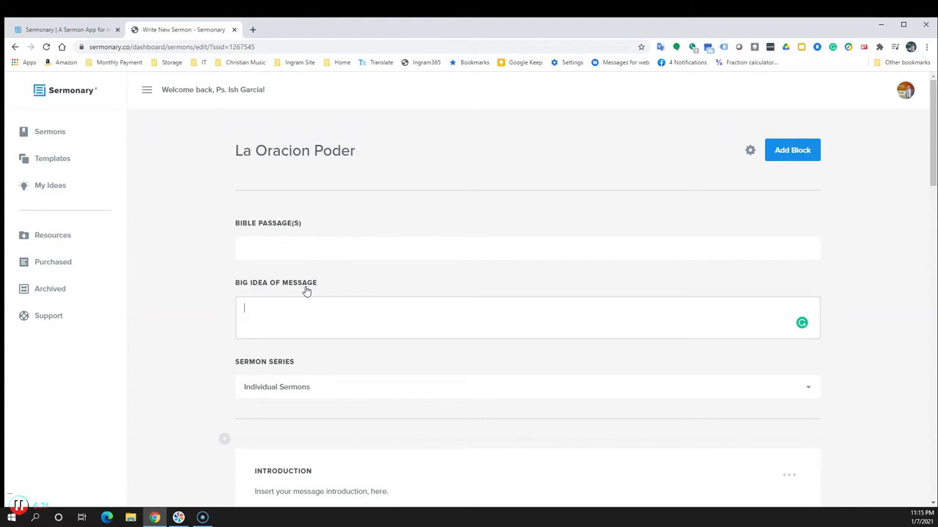
left_click(335, 312)
left_click(321, 392)
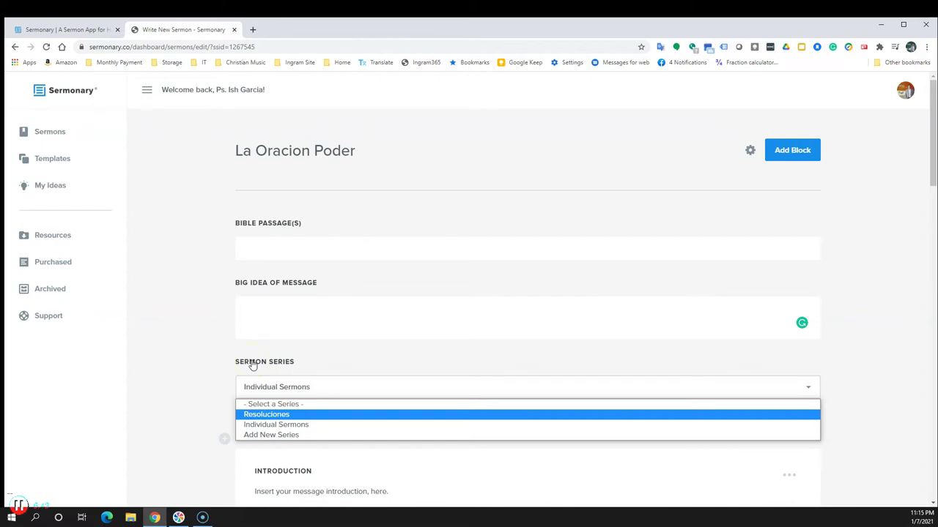
left_click(287, 320)
Step: Edit the Introduction block and replace its placeholder text with "La Oracion tiene poder sobre natural"
scroll(289, 317, "down", 3)
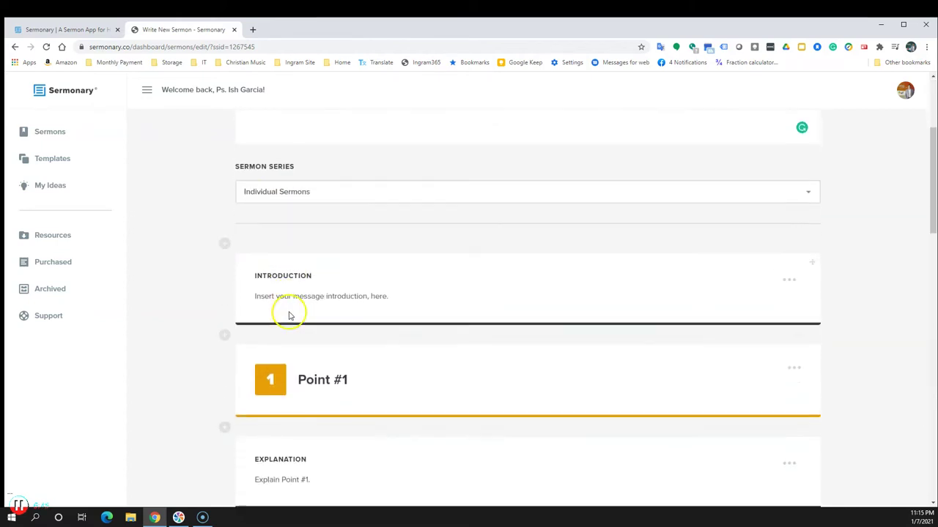
left_click(786, 282)
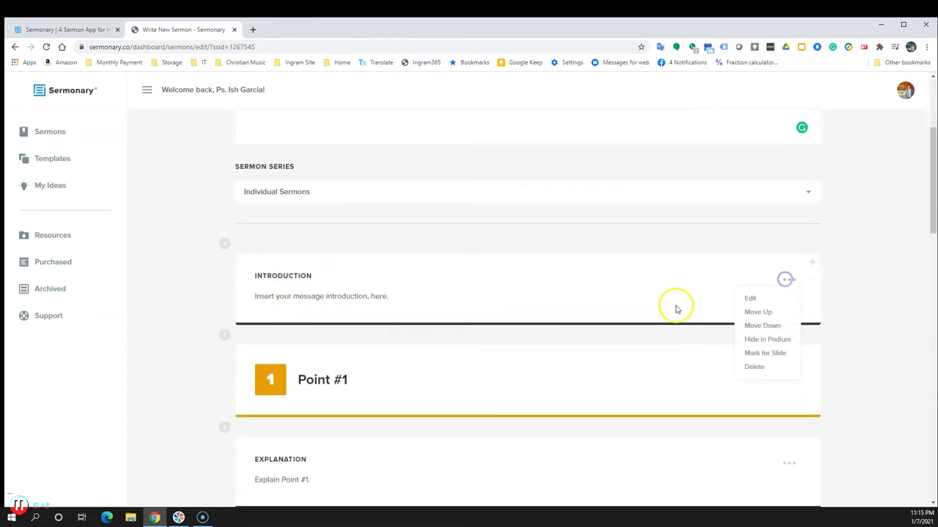
left_click(753, 300)
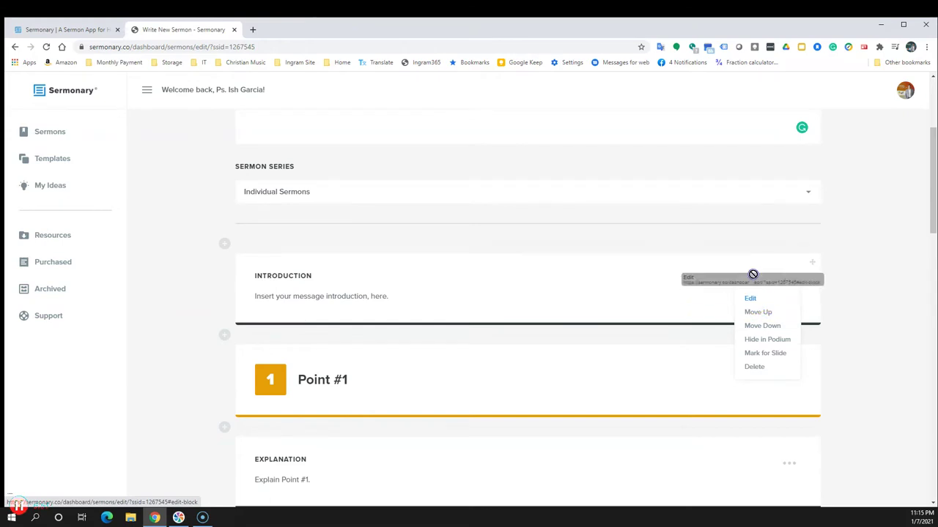
left_click(750, 298)
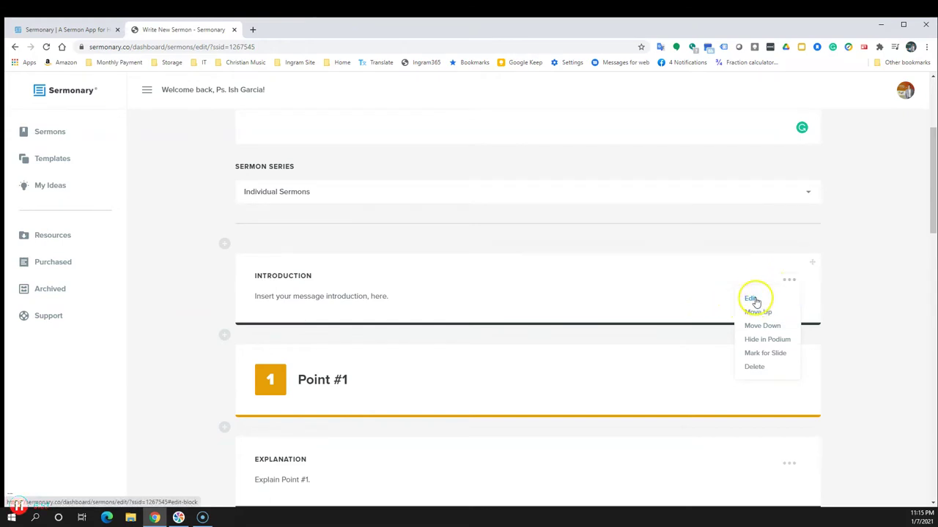
left_click(412, 358)
type("Int")
key("BackSpace")
key("BackSpace")
key("BackSpace")
type("La Ora")
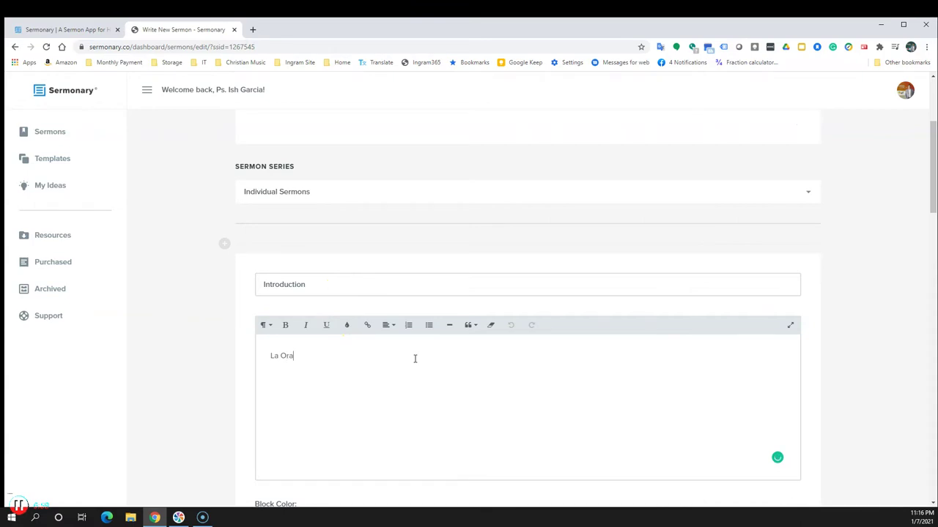
type("cion tiene poder r")
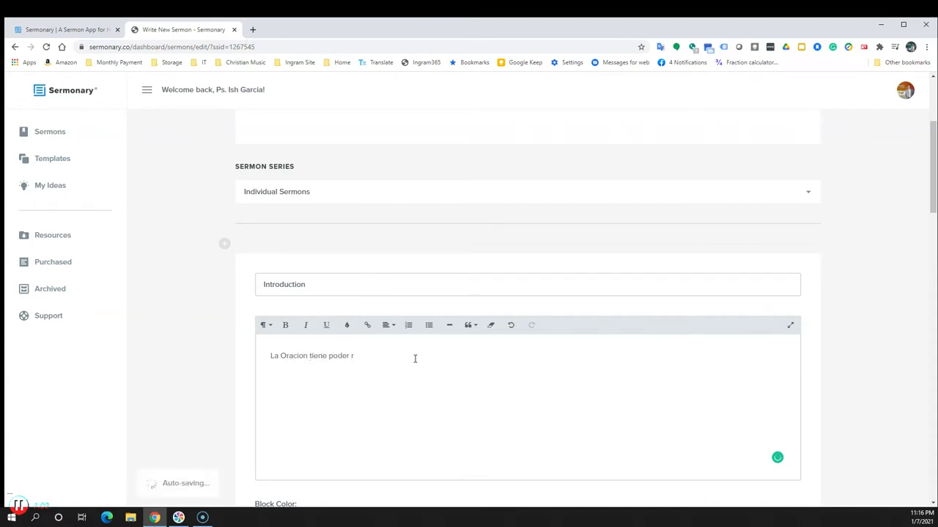
key("BackSpace")
type("sobre natural")
Step: Correct "Oracion" to the suggested spelling "Oración" in the Introduction text and finish editing the block
right_click(285, 355)
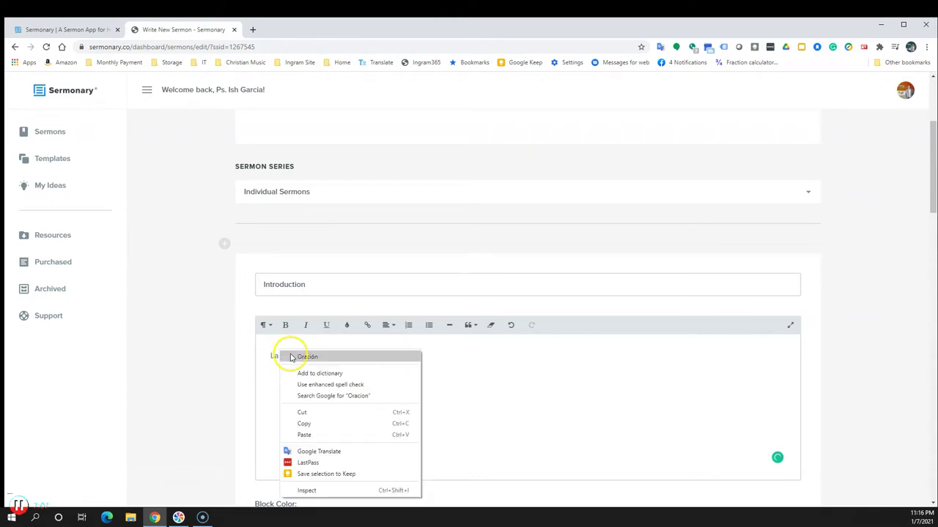
left_click(292, 358)
scroll(492, 369, "down", 2)
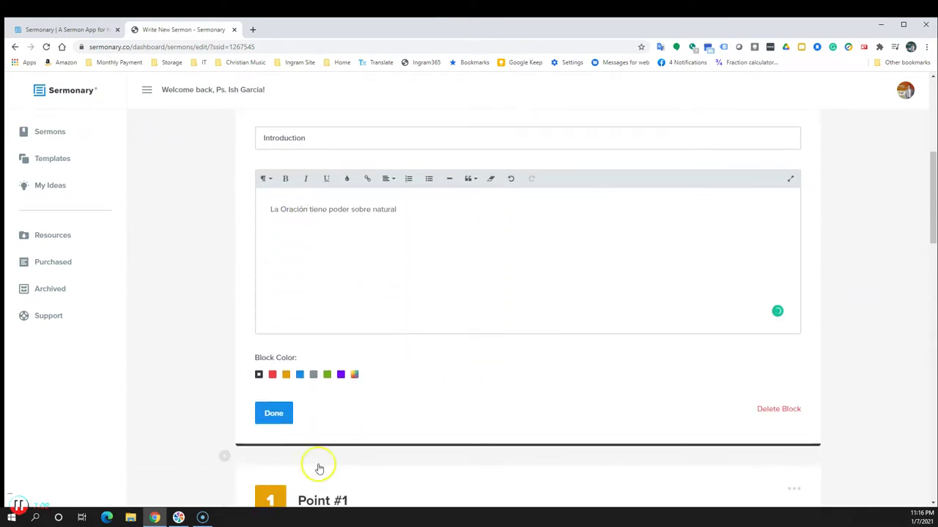
left_click(266, 412)
scroll(418, 272, "up", 3)
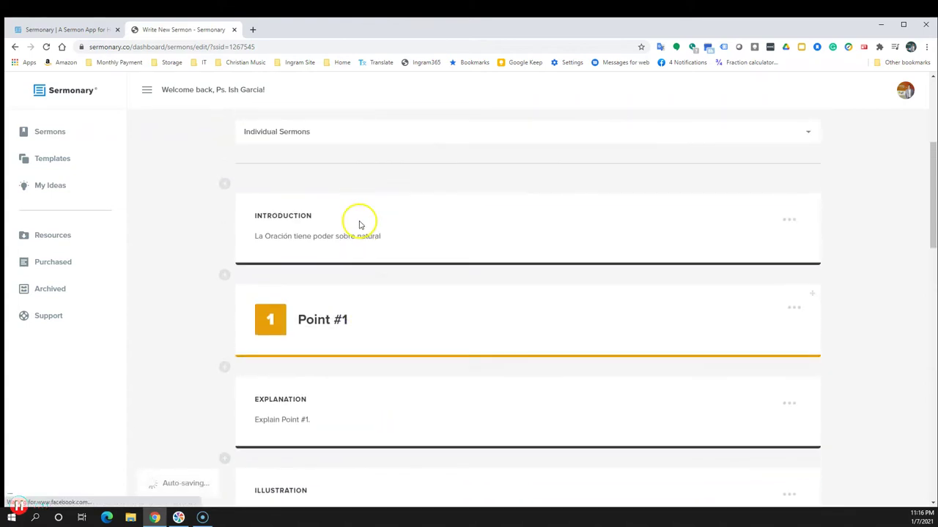
Step: Examine the Point #1 block's number and title fields, leaving them unchanged, and review the template's remaining blocks through the Conclusion
left_click(352, 330)
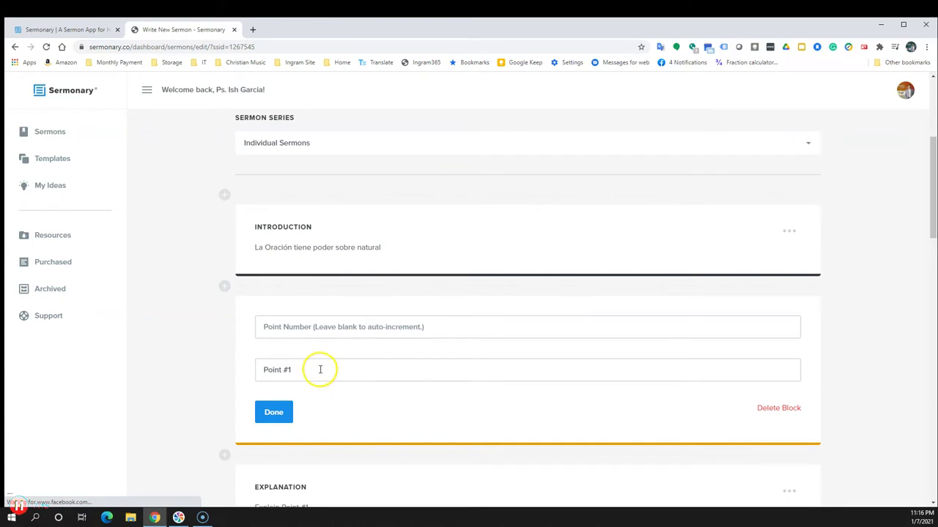
left_click(276, 412)
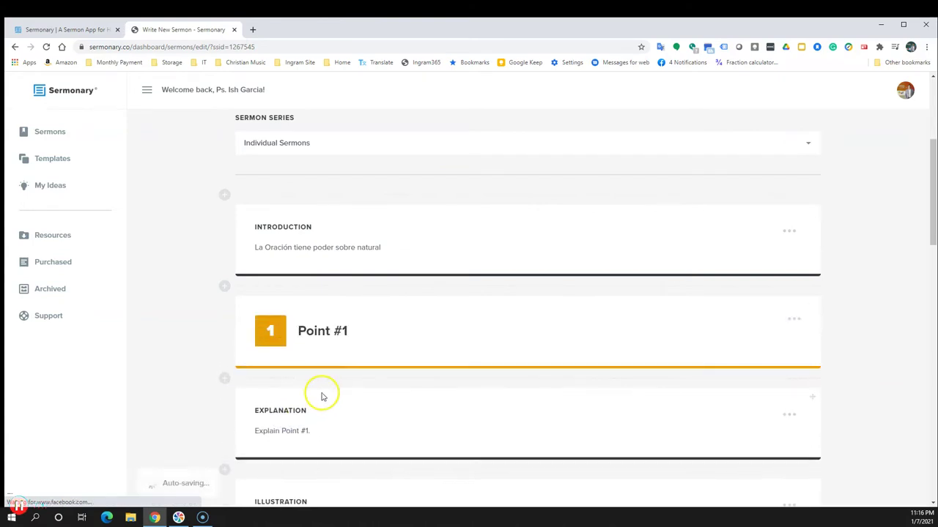
scroll(320, 391, "up", 2)
scroll(324, 396, "down", 4)
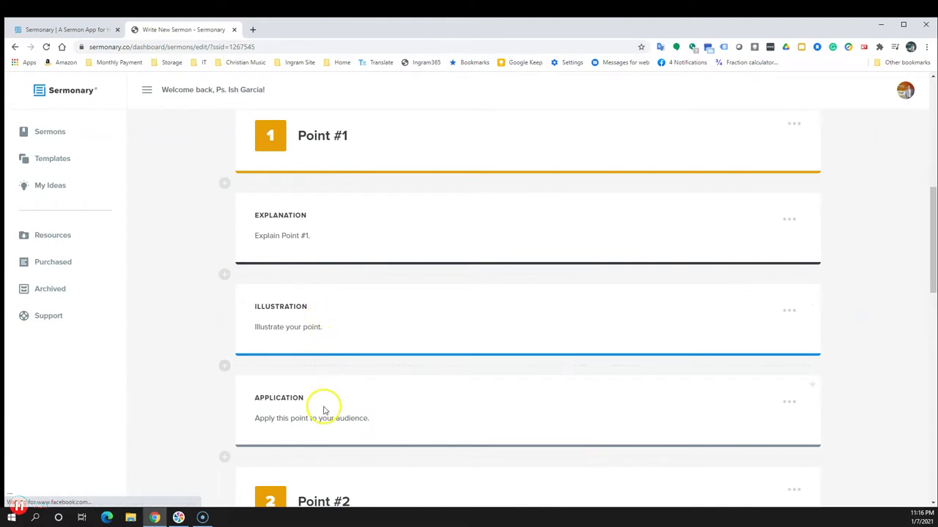
scroll(327, 416, "down", 2)
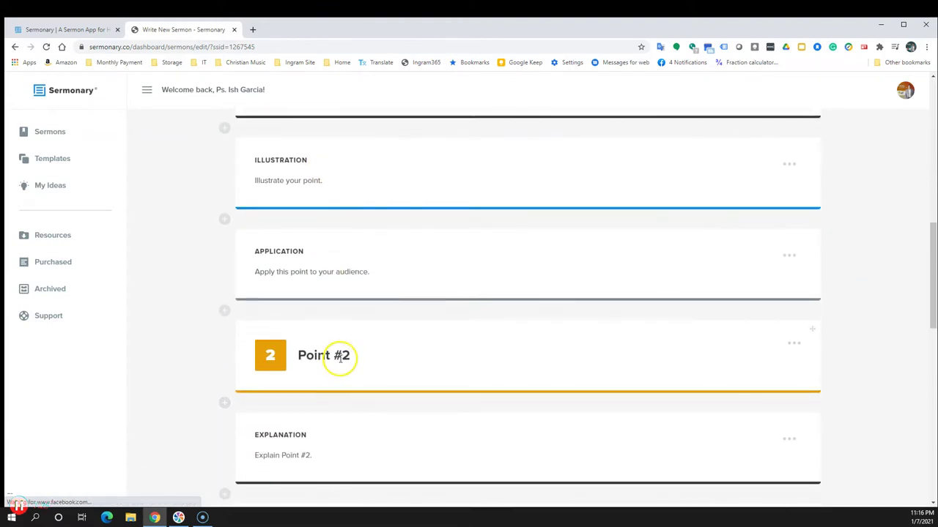
scroll(338, 361, "down", 2)
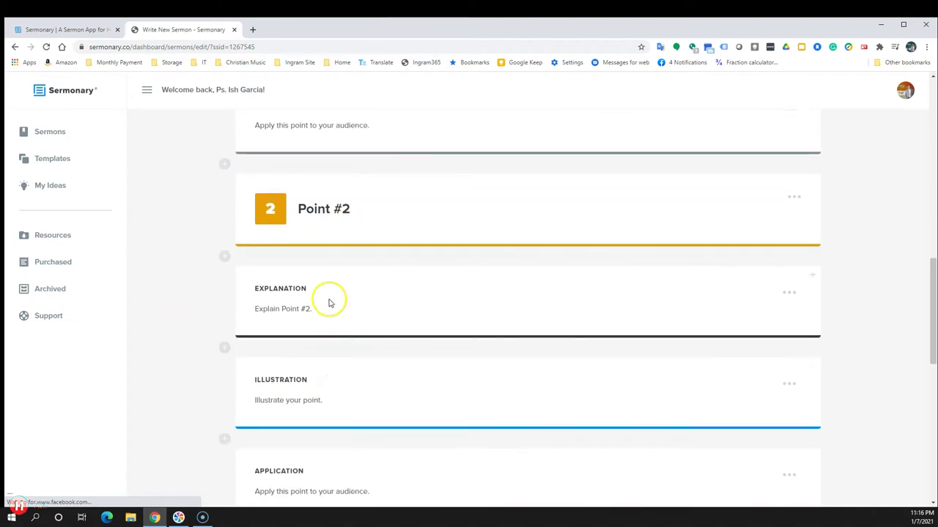
scroll(325, 376, "down", 1)
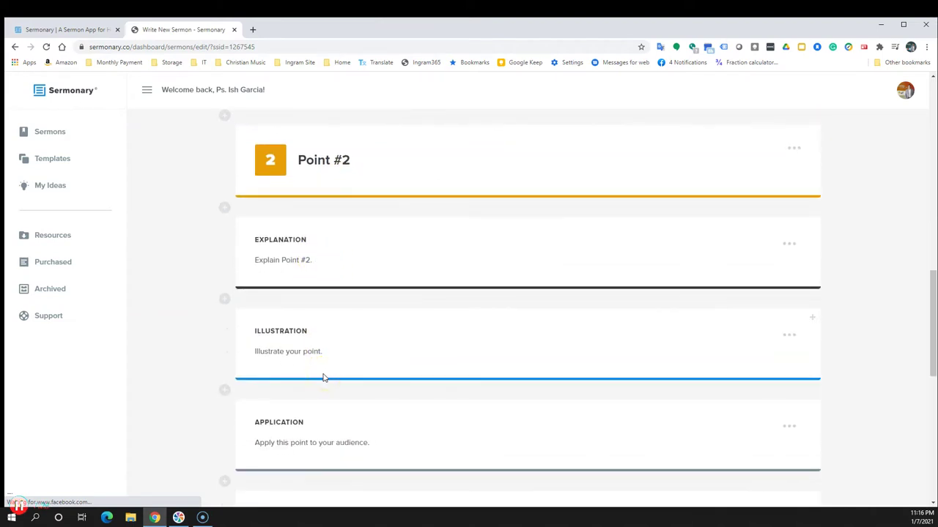
scroll(331, 431, "down", 2)
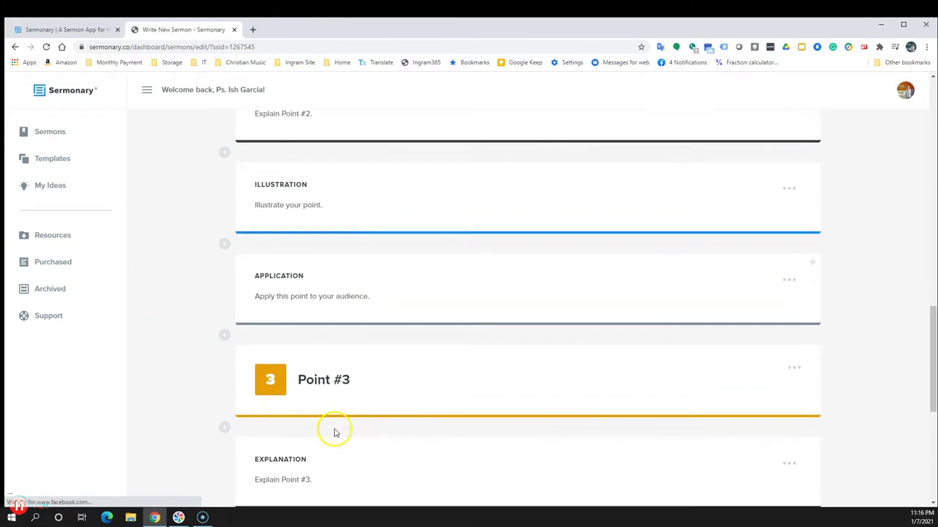
scroll(335, 389, "down", 2)
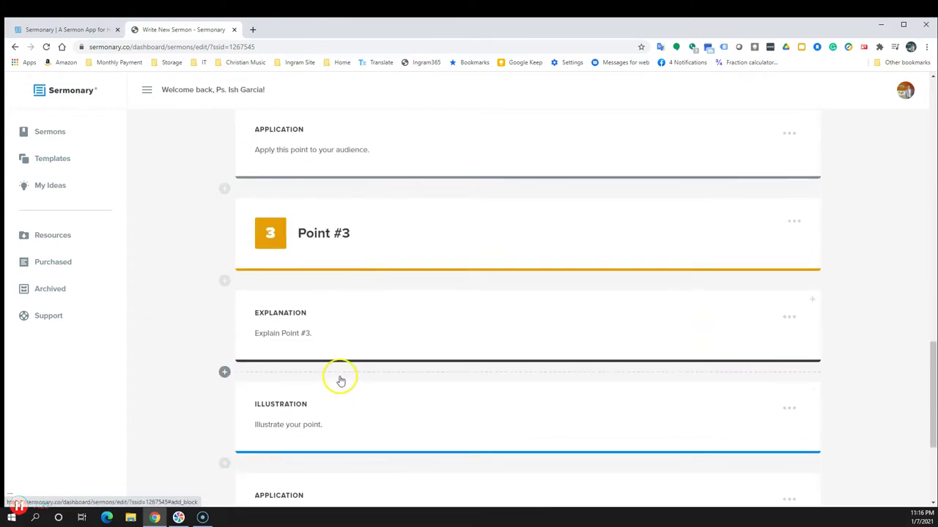
scroll(345, 423, "down", 3)
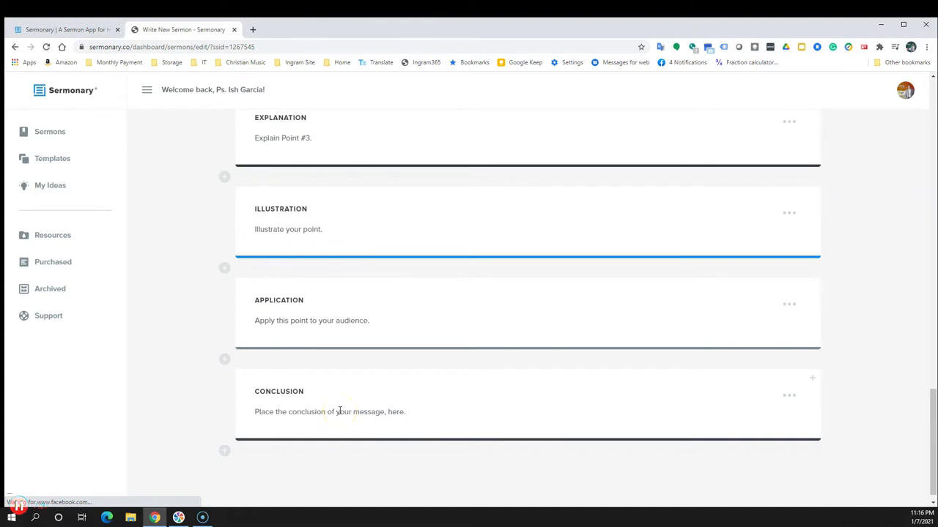
scroll(546, 414, "up", 6)
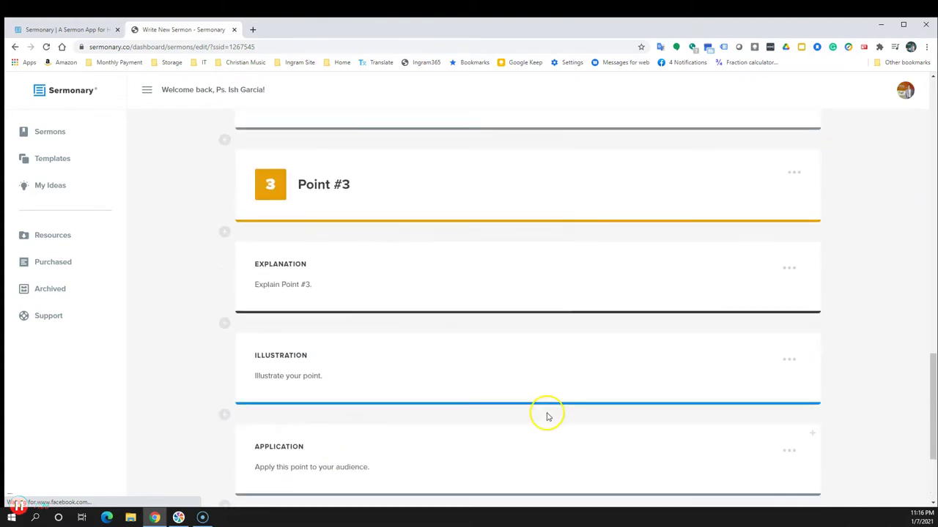
scroll(547, 414, "up", 6)
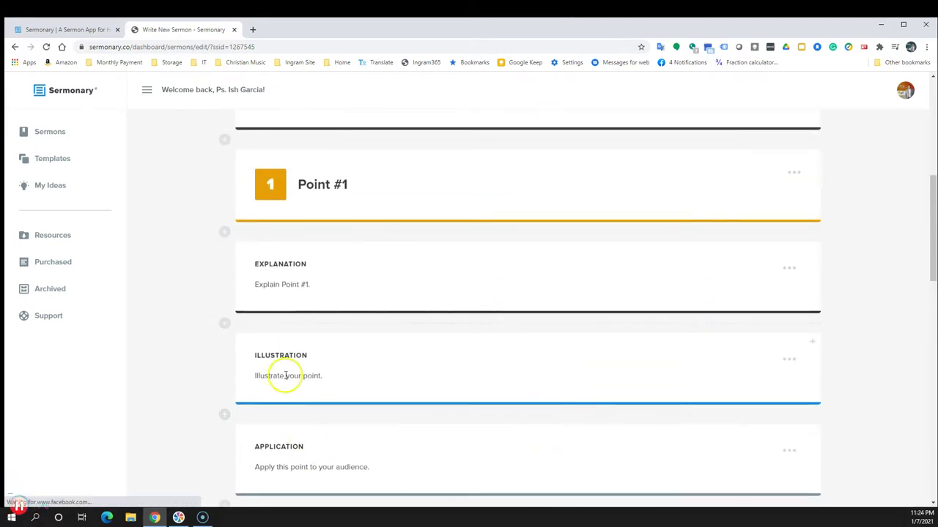
scroll(528, 288, "up", 5)
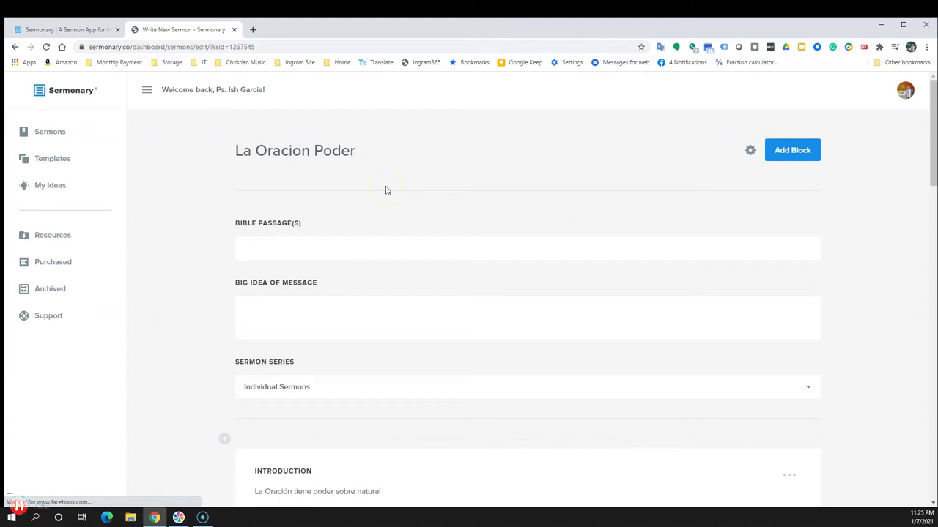
left_click(390, 206)
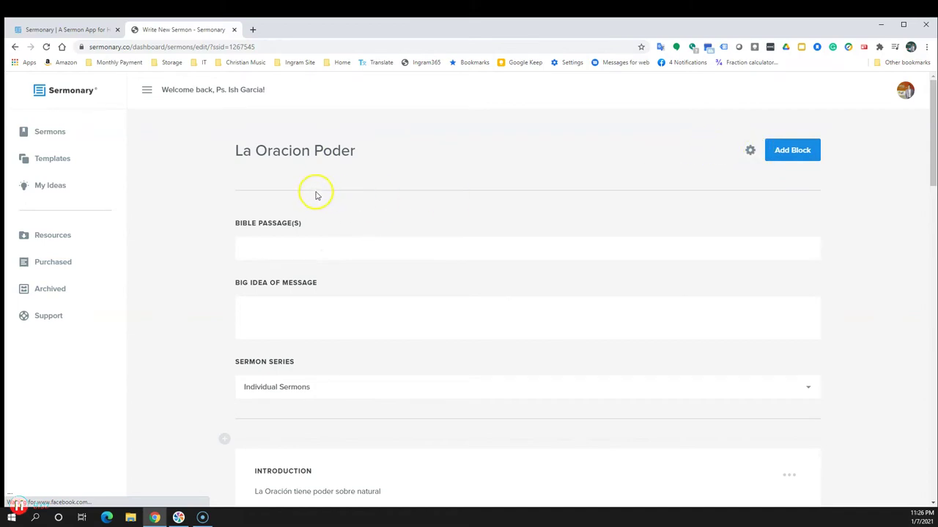
Step: Review the custom and pre-built sermon templates, from the Traditional 3-Point Sermon Template to The Youth Pastor
left_click(58, 160)
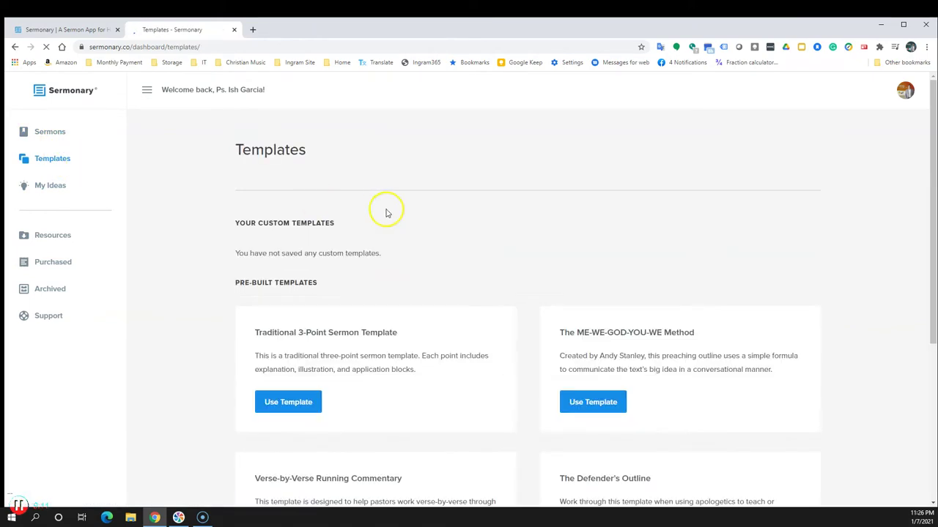
scroll(664, 309, "down", 2)
scroll(664, 308, "down", 2)
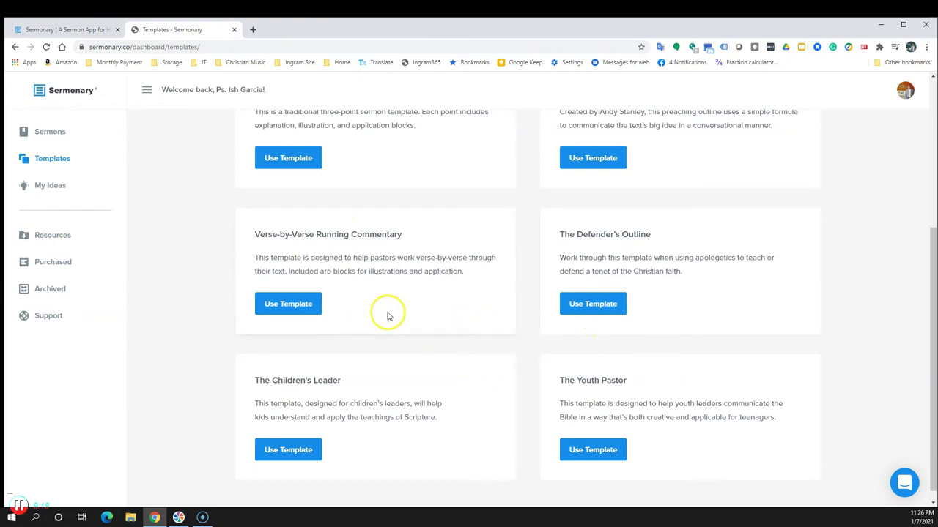
scroll(388, 315, "up", 4)
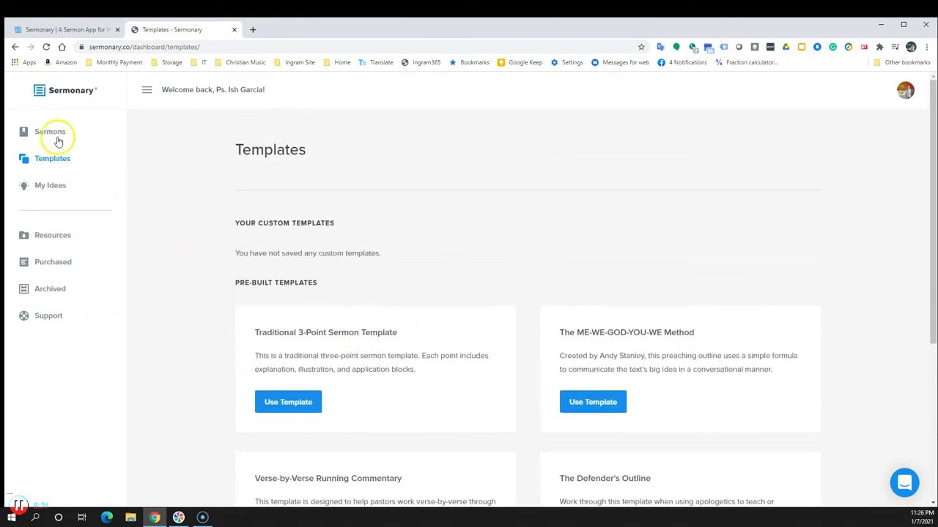
Step: Delete the individual sermon "La Oracion Poder" from the list of sermons
left_click(57, 132)
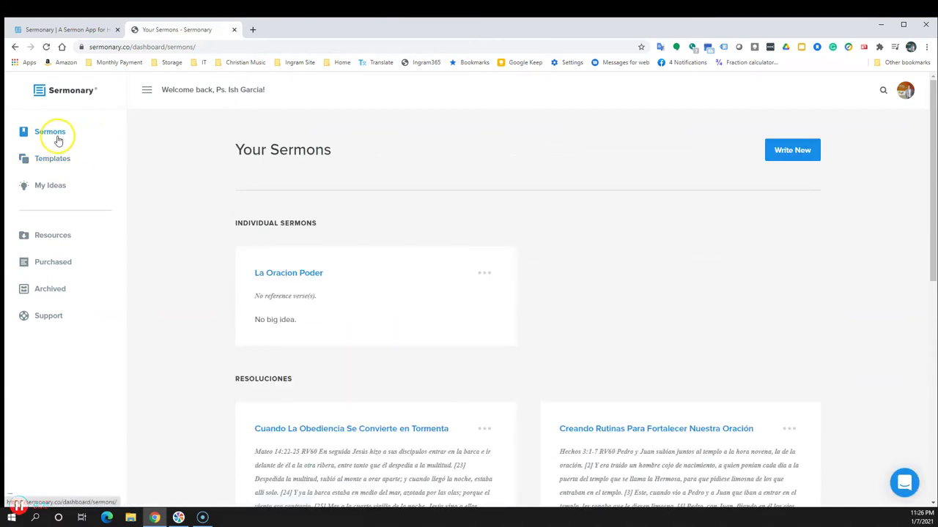
left_click(484, 272)
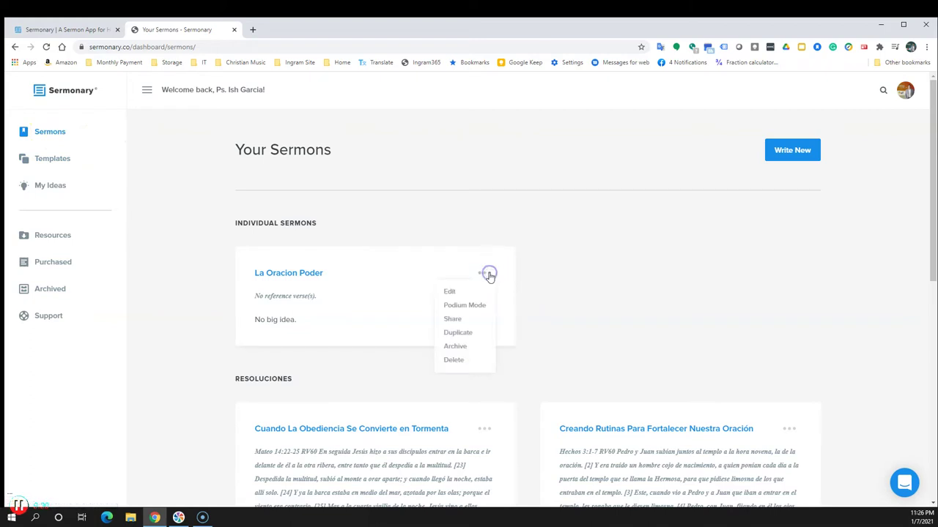
left_click(453, 361)
left_click(427, 324)
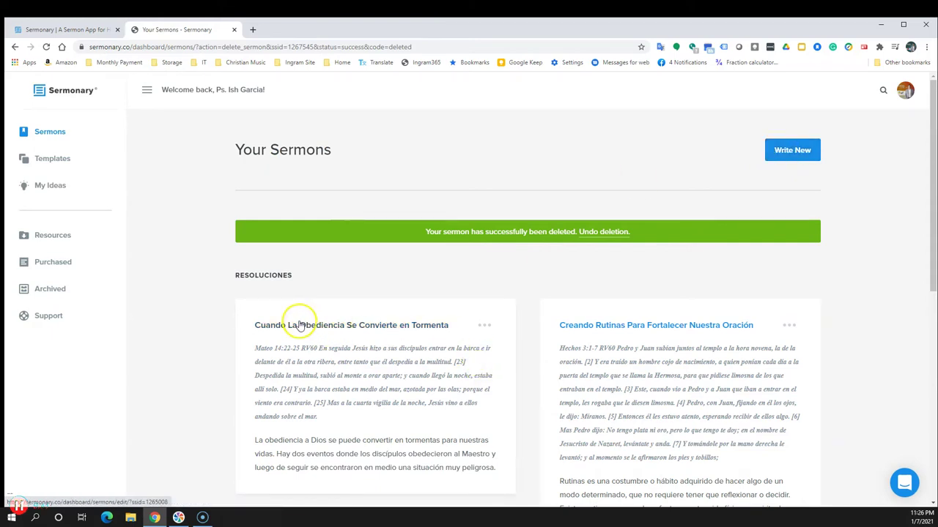
Step: Open the sermon "Cuando La Obediencia Se Convierte en Tormenta" and examine its passage, big idea and series fields and the available block types
left_click(339, 328)
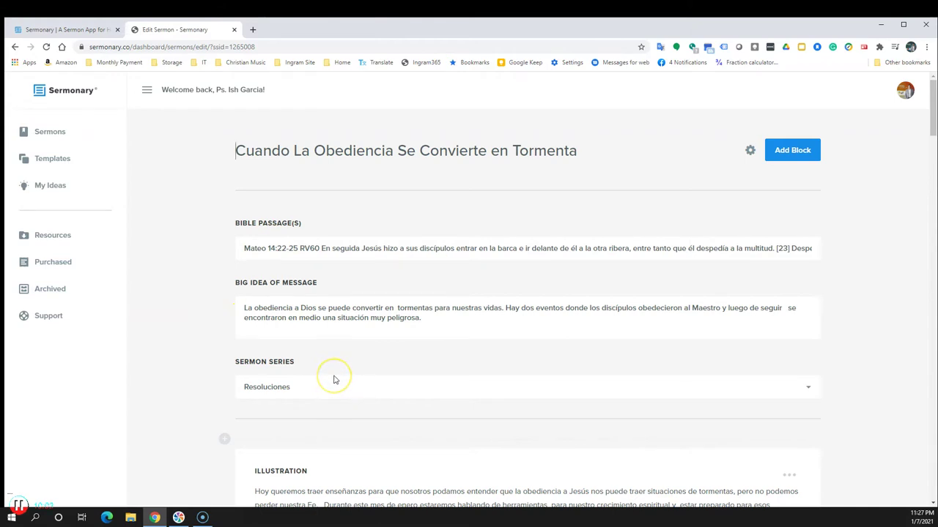
scroll(337, 366, "down", 1)
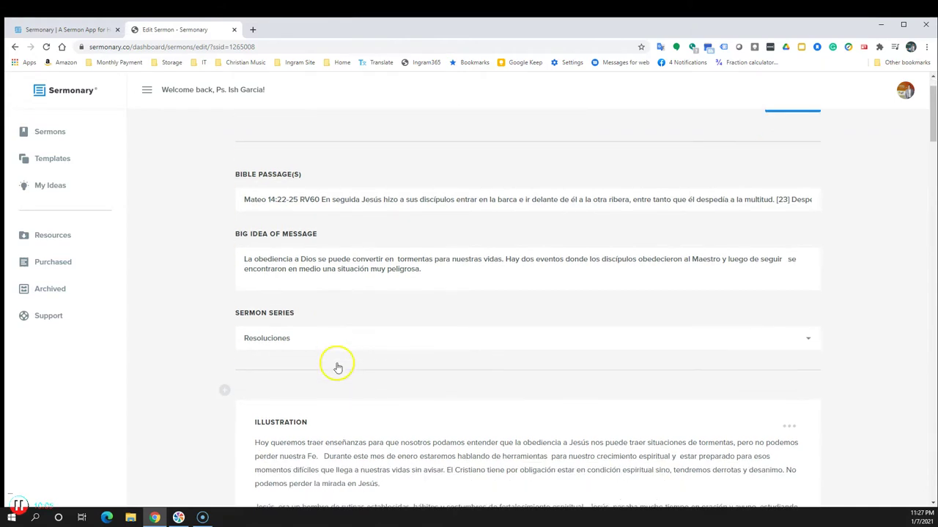
scroll(444, 402, "down", 1)
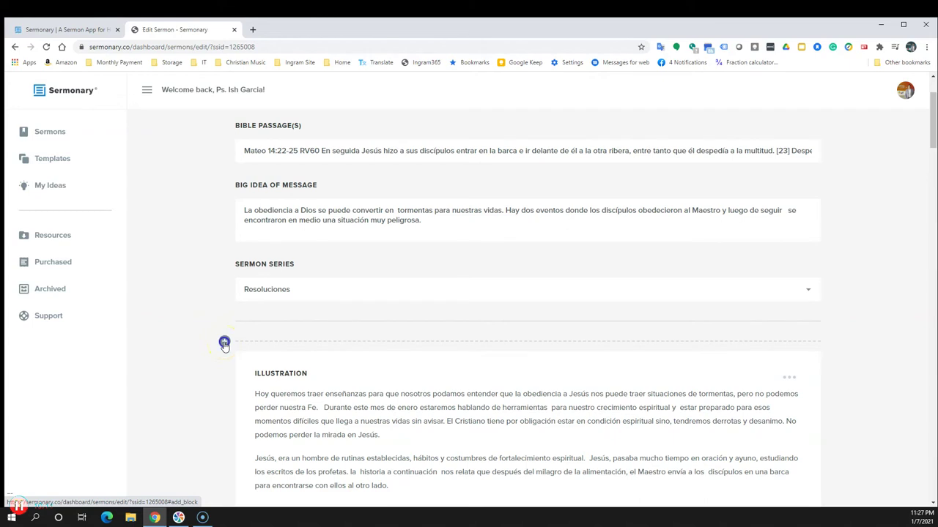
left_click(225, 343)
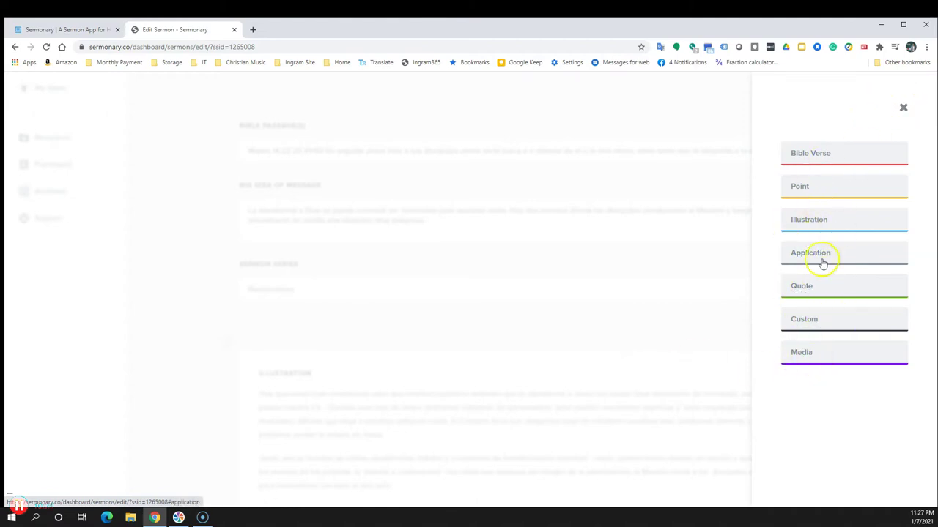
left_click(905, 108)
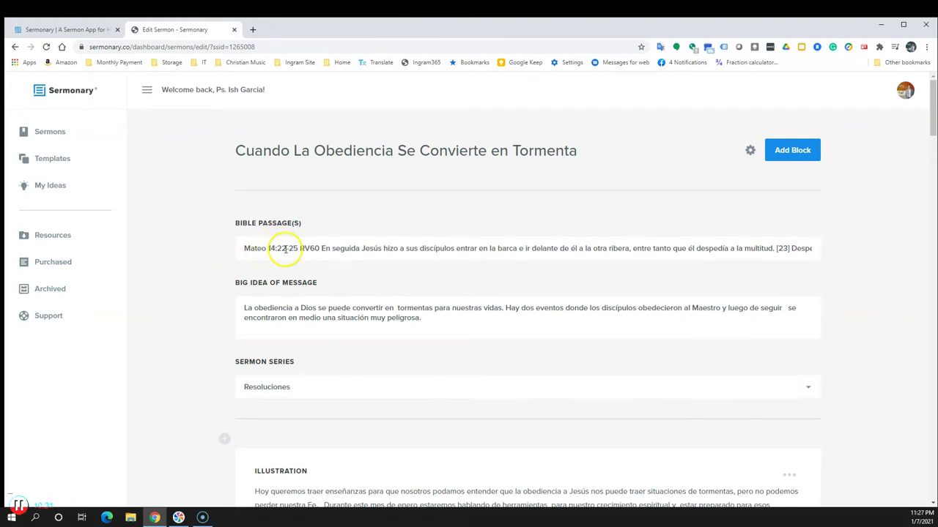
type("1")
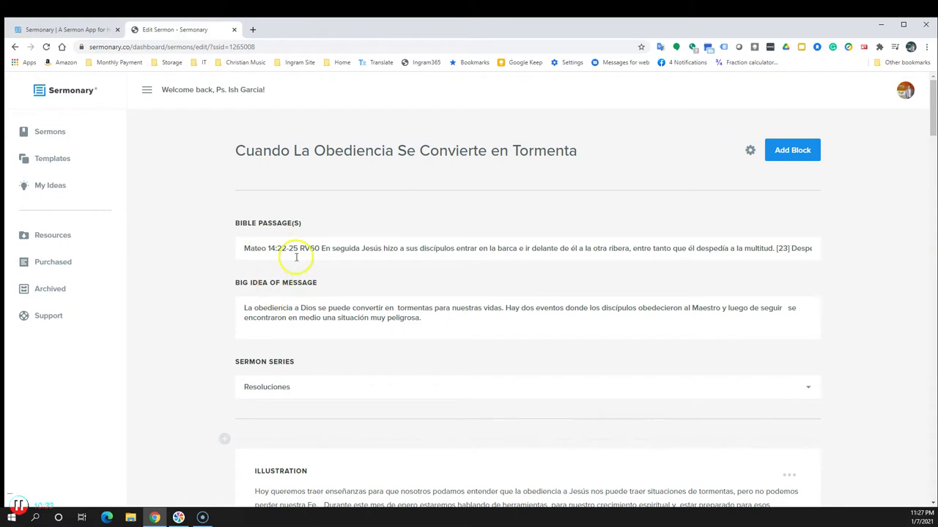
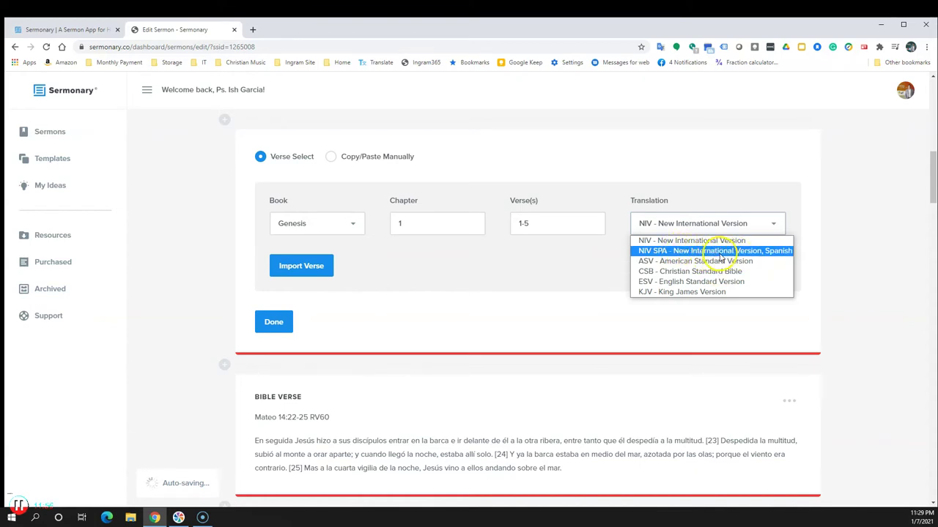
Step: Set the new Bible Verse block's translation to "NIV SPA - New International Version, Spanish" and finish editing the block
left_click(742, 251)
left_click(275, 322)
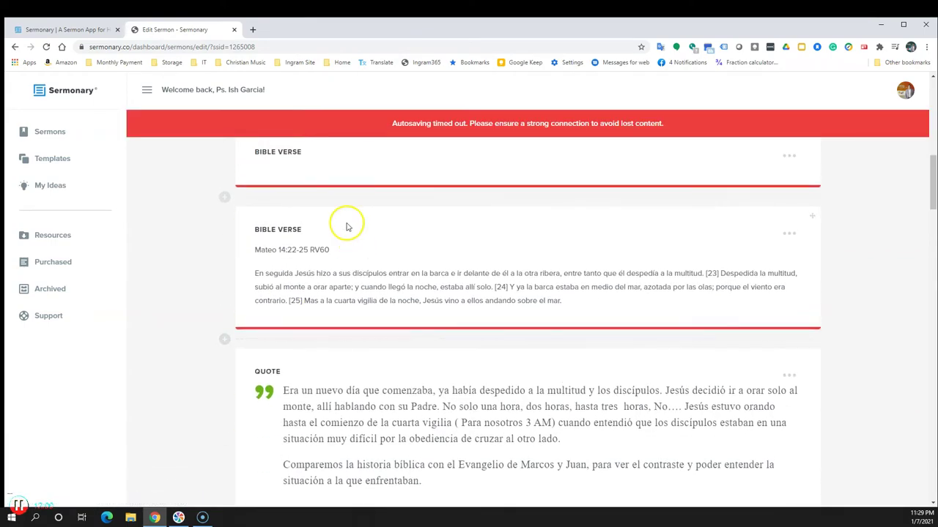
Step: Reopen the empty Bible Verse block under "La Oración y La Tormenta", import Genesis 1:1-5 in NIV SPA, and finish editing it
scroll(469, 269, "up", 2)
scroll(462, 282, "up", 1)
scroll(433, 300, "down", 1)
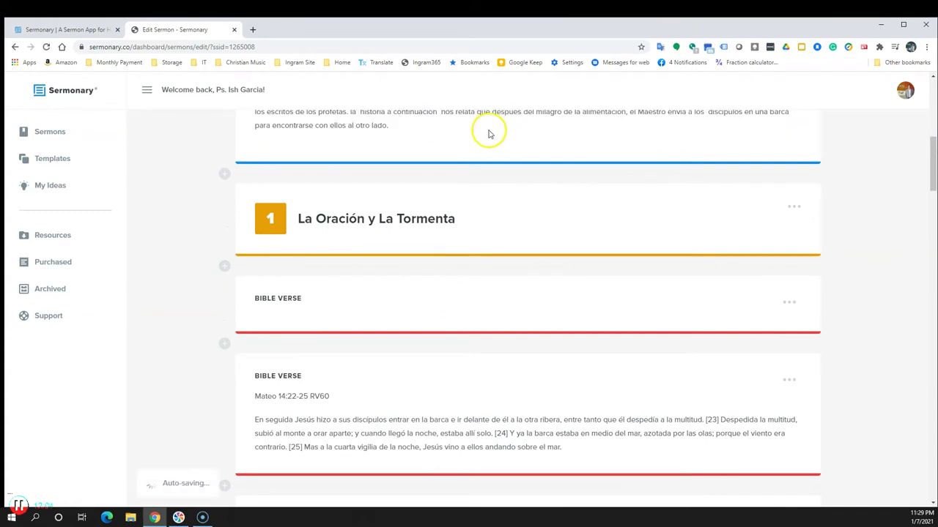
left_click(788, 302)
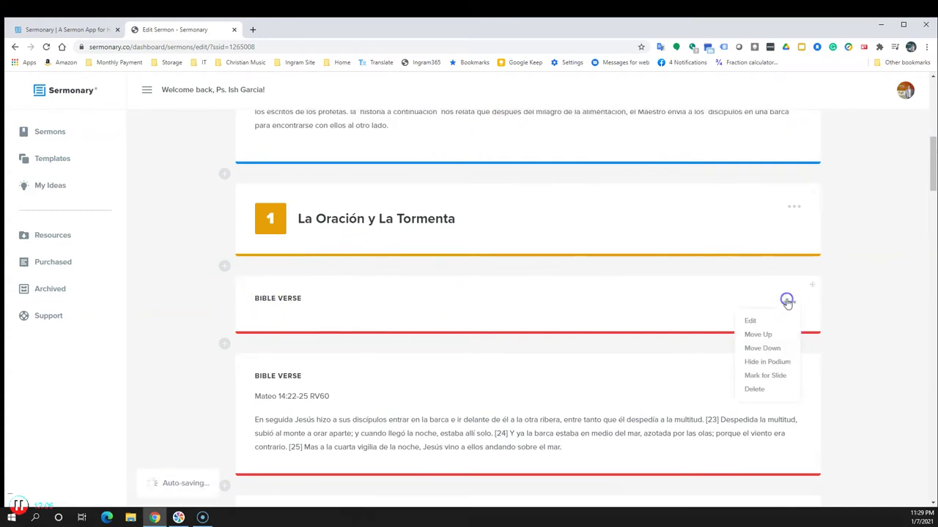
left_click(752, 321)
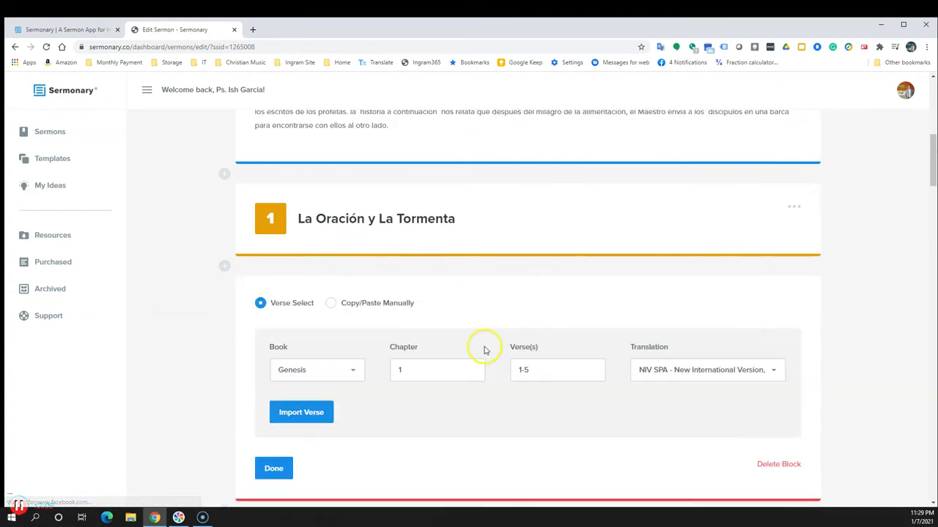
scroll(545, 392, "down", 1)
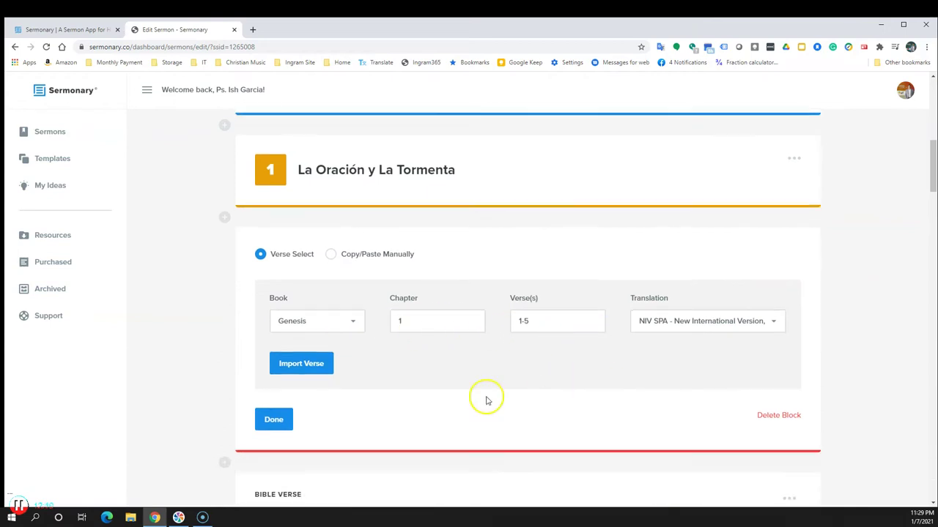
left_click(309, 366)
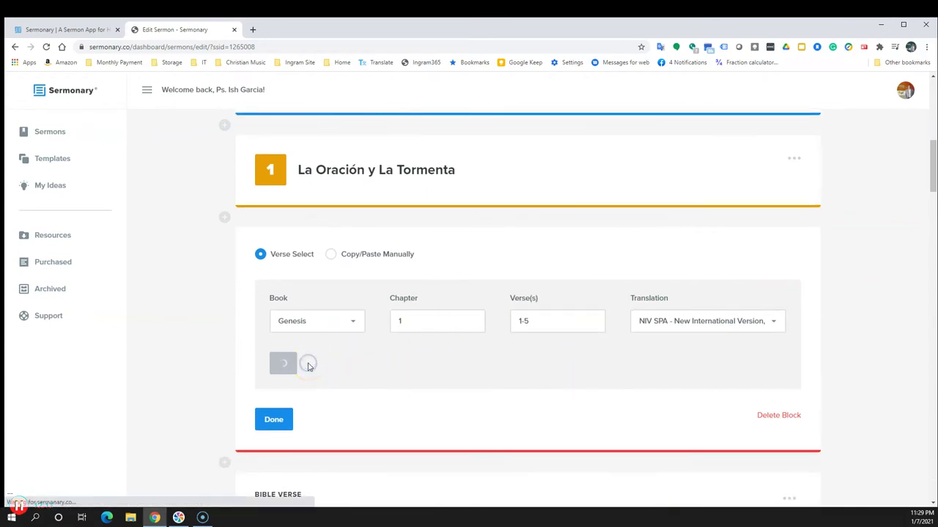
scroll(297, 335, "down", 2)
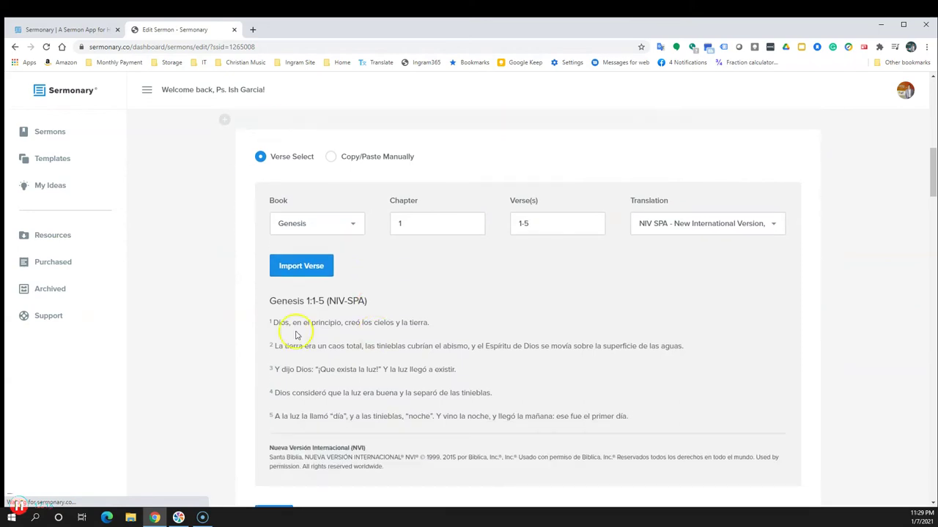
left_click_drag(272, 301, 387, 305)
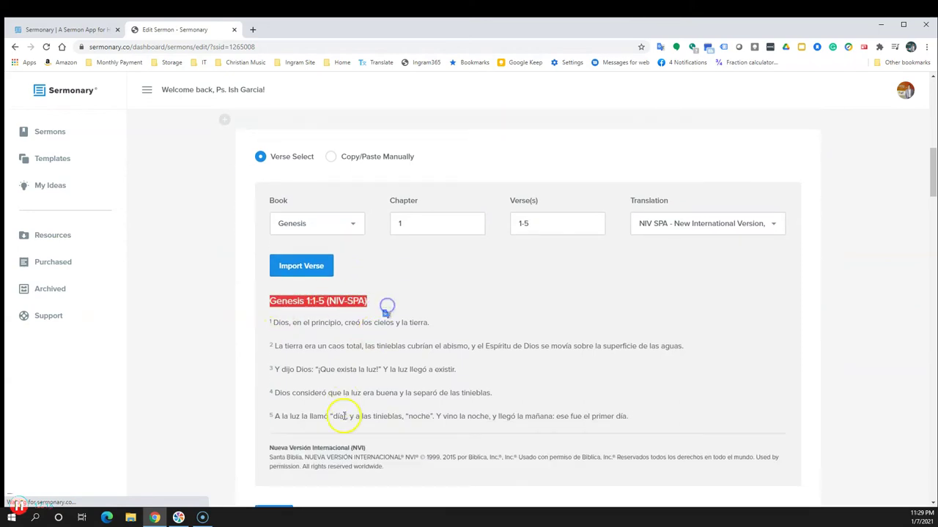
scroll(308, 430, "down", 2)
left_click(280, 419)
scroll(429, 274, "up", 5)
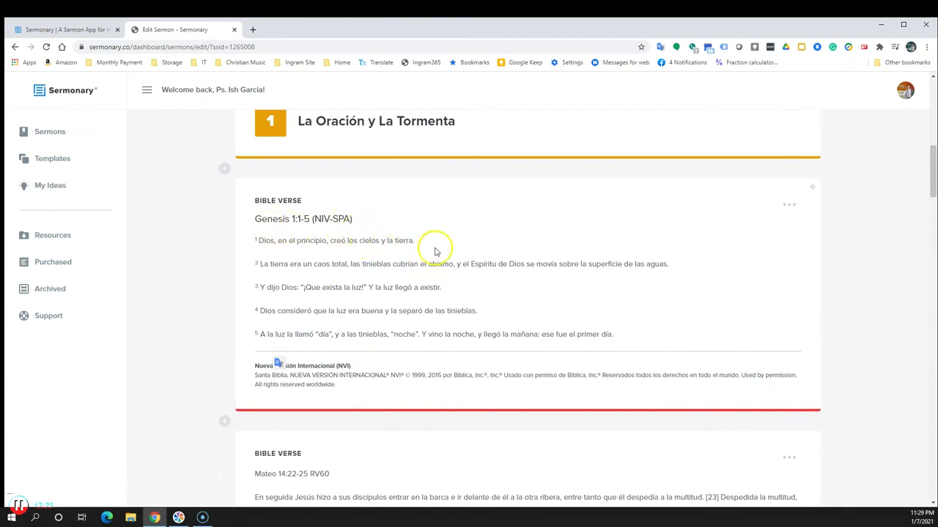
Step: Add a Bible Verse block directly under the point "La Oración y La Tormenta" and set its reference to 1 John 1:5
left_click(225, 170)
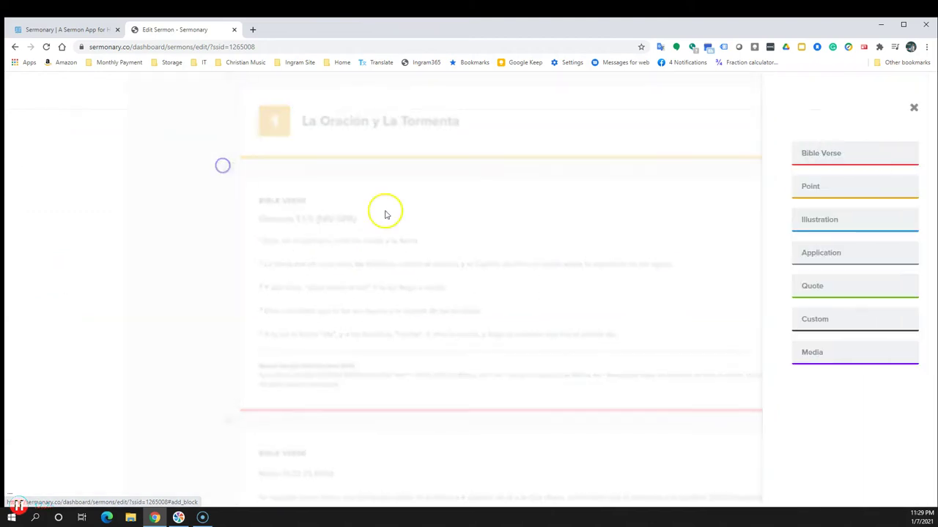
left_click(818, 154)
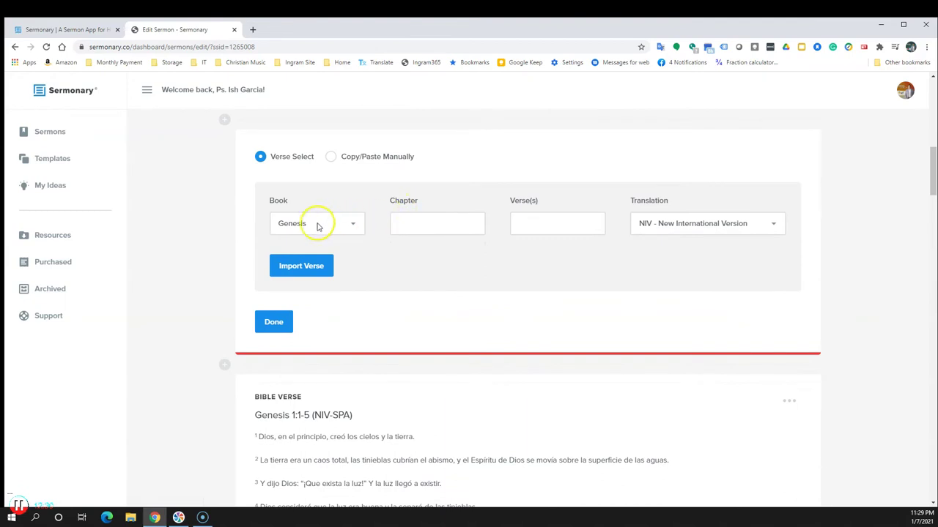
left_click(328, 224)
scroll(308, 333, "down", 7)
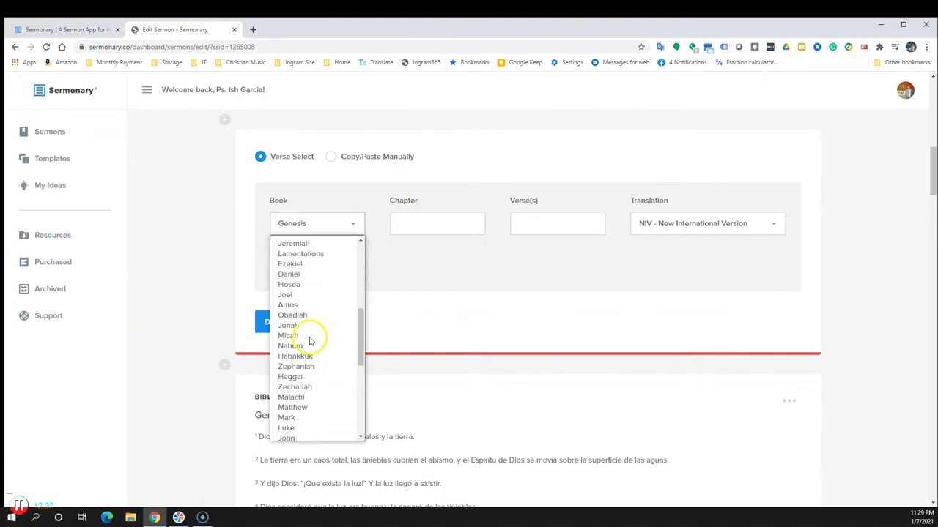
left_click(301, 395)
left_click(438, 220)
left_click(543, 219)
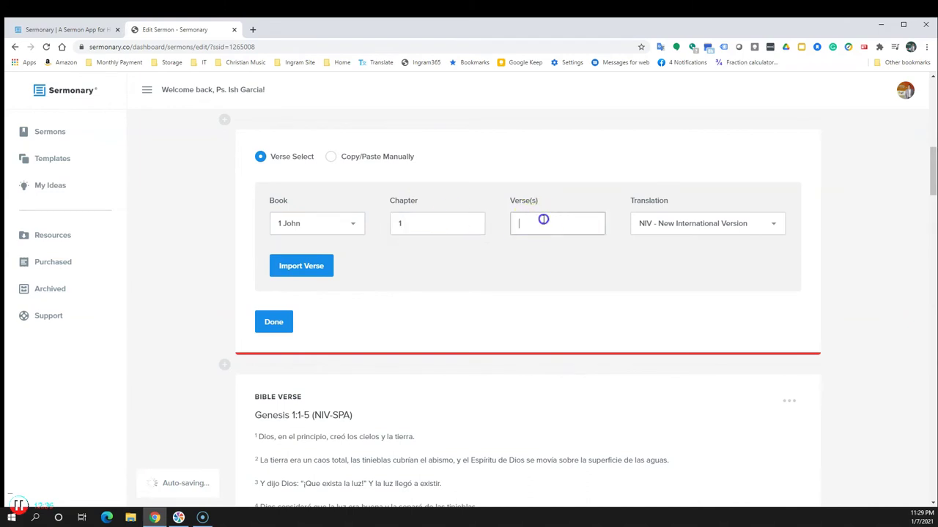
Step: Set the 1 John block's translation to "NIV SPA - New International Version, Spanish", import the verse and finish editing the block
left_click(692, 224)
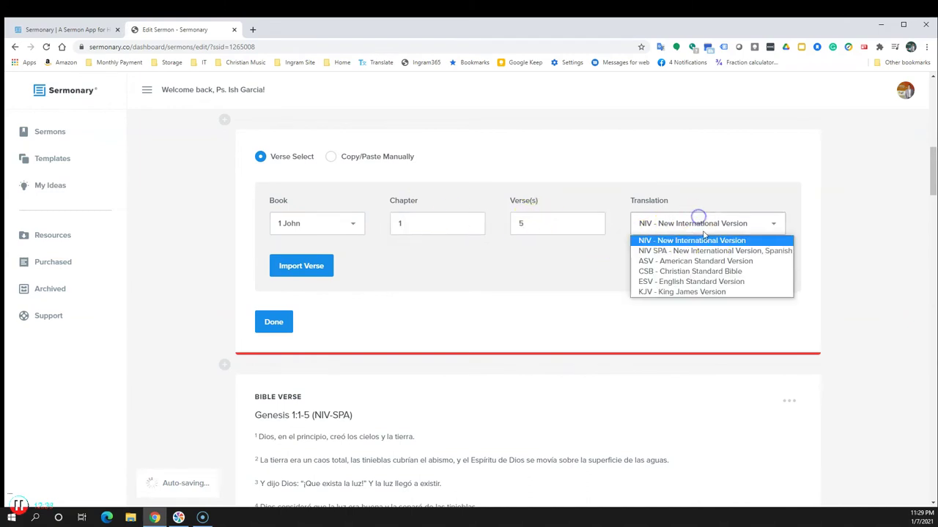
left_click(719, 252)
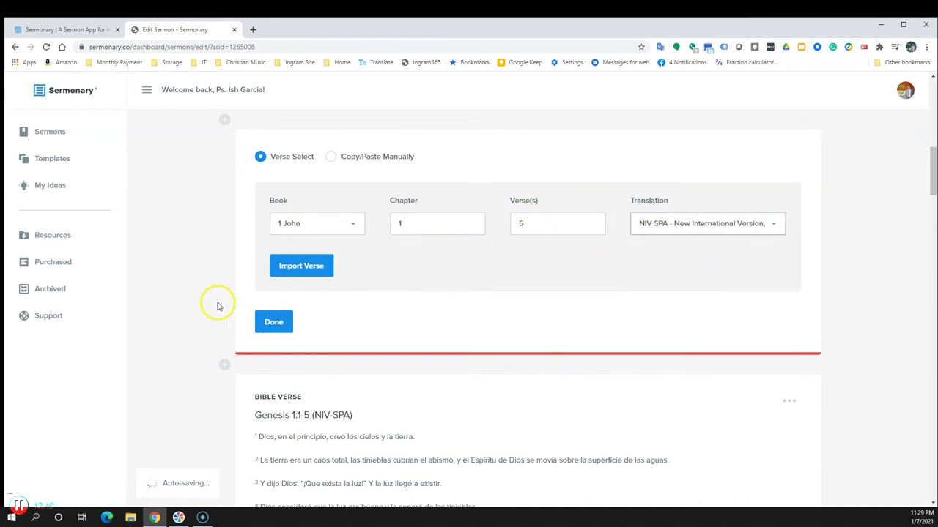
left_click(308, 266)
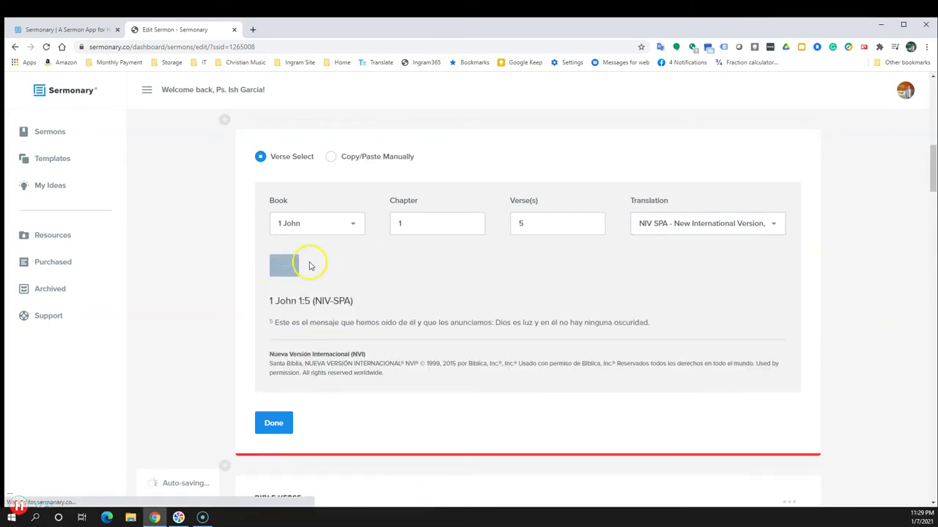
left_click(274, 423)
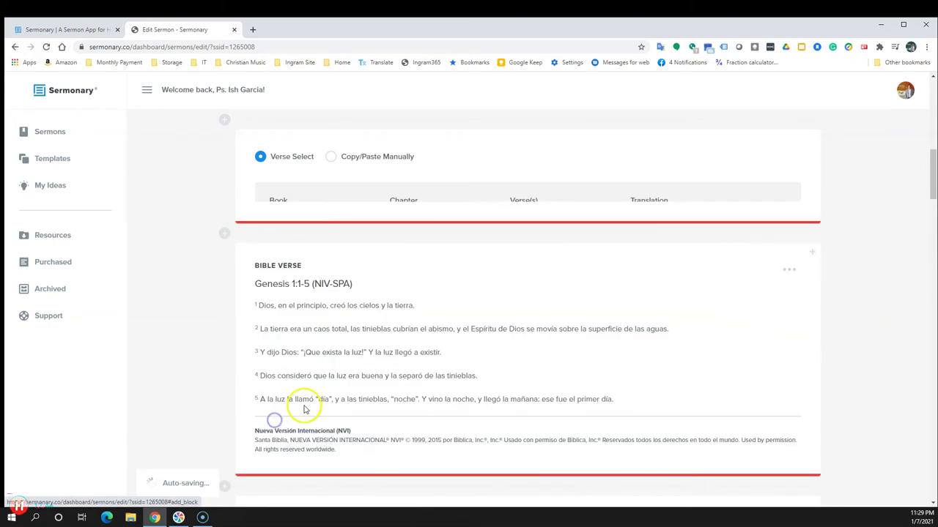
scroll(356, 246, "up", 2)
scroll(356, 250, "up", 1)
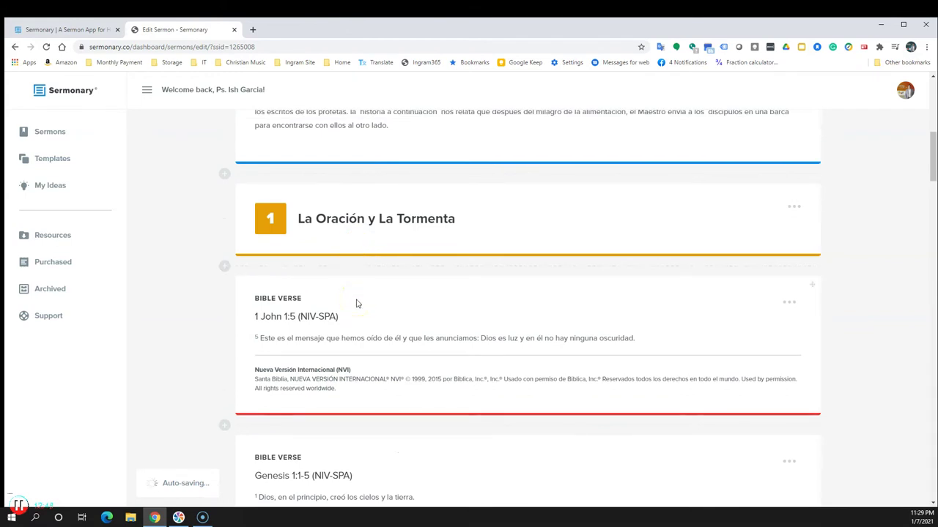
Step: Add another Bible Verse block under "La Oración y La Tormenta" with the manually entered text "Salma 23:1" and "Jehova es mi Pastor"
left_click(224, 266)
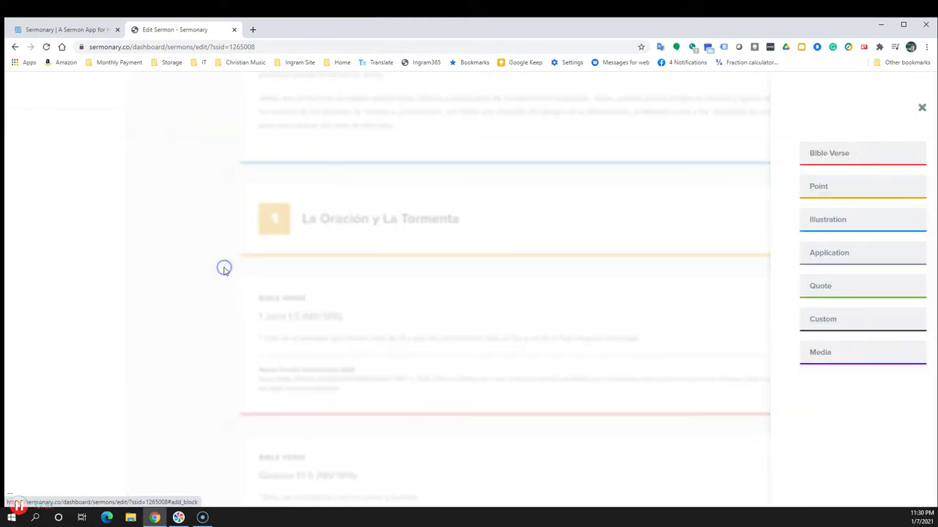
left_click(808, 156)
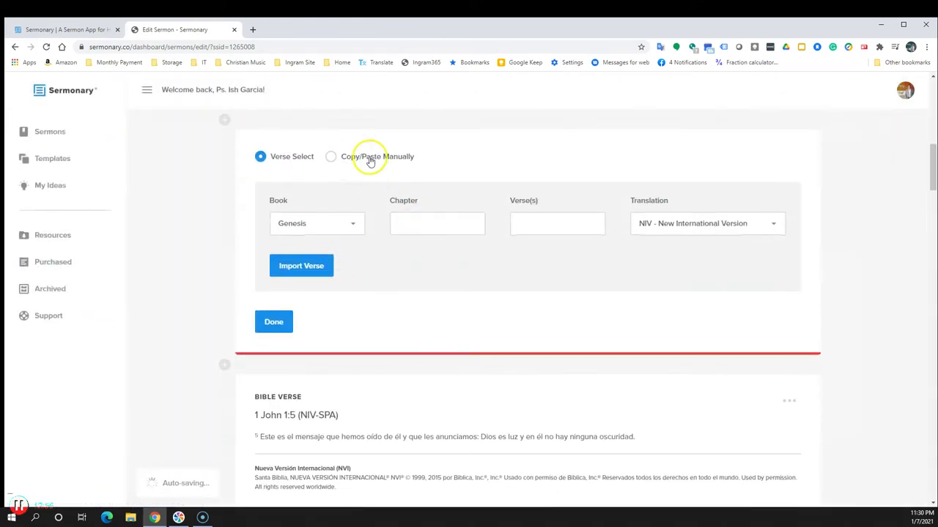
left_click(329, 158)
left_click(314, 240)
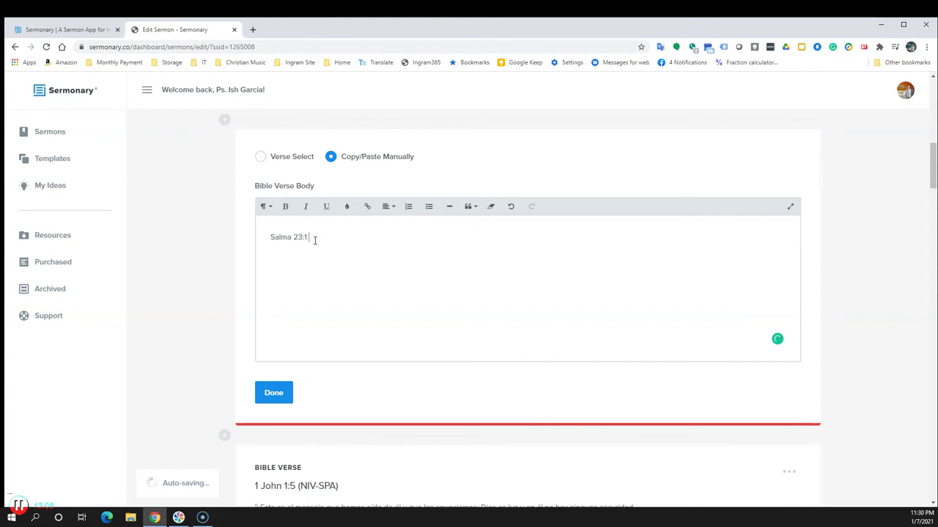
key("Return")
type("Jesjpv")
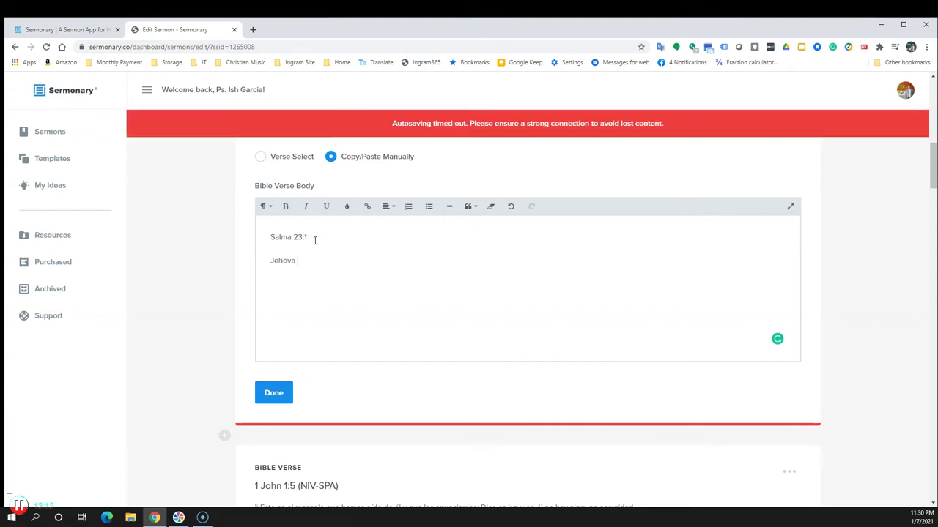
type("Pastor")
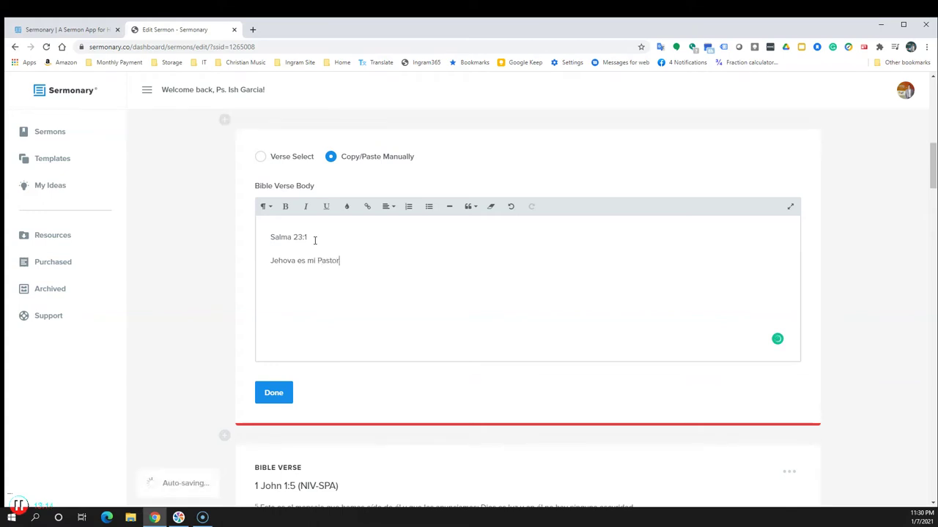
left_click(277, 393)
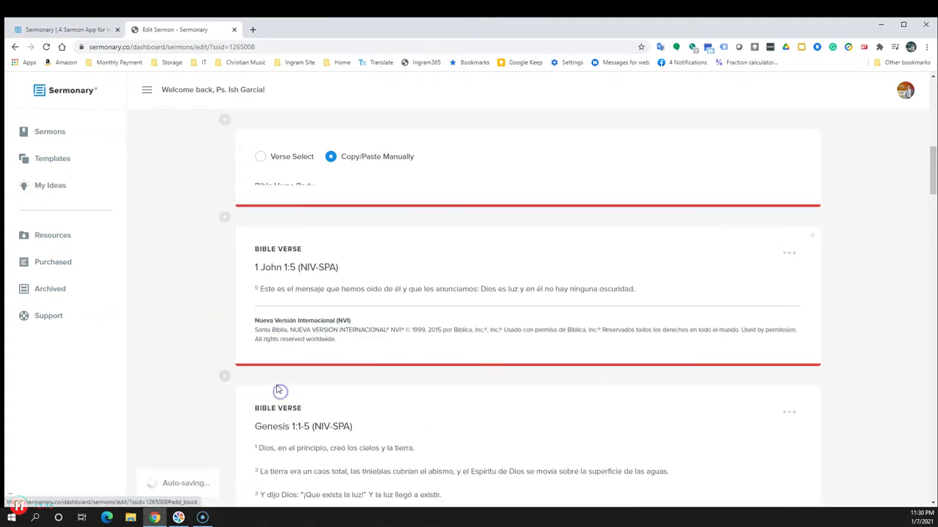
scroll(341, 205, "up", 1)
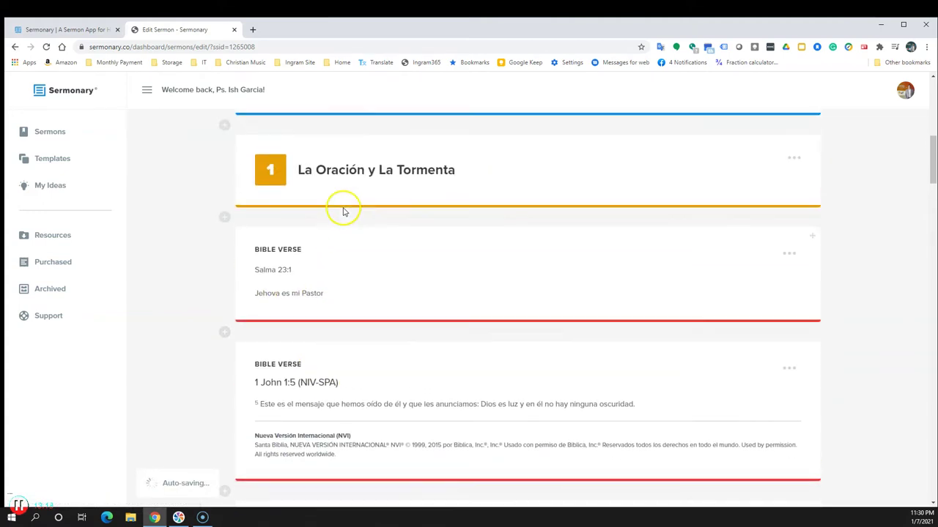
Step: Delete the "Salma 23:1" and "1 John 1:5" Bible Verse blocks under "La Oración y La Tormenta"
left_click(790, 255)
left_click(758, 342)
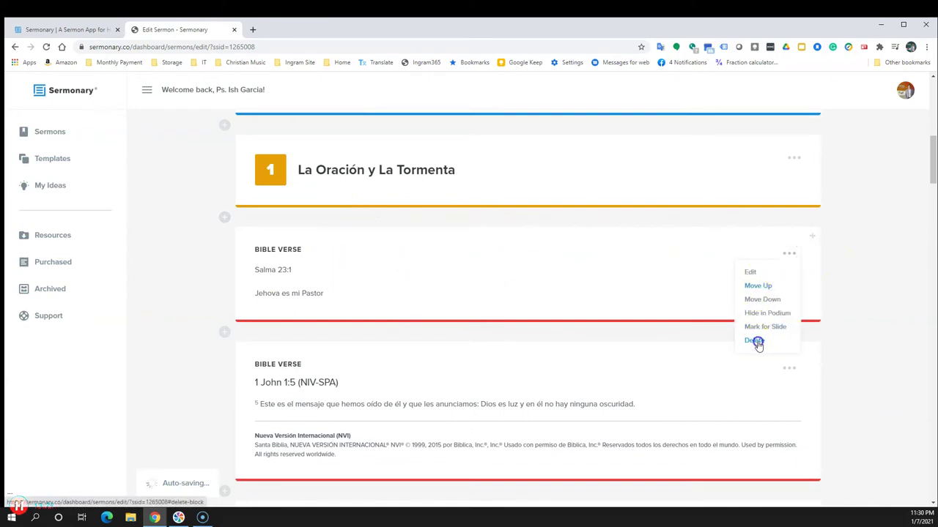
left_click(424, 326)
left_click(790, 256)
left_click(759, 344)
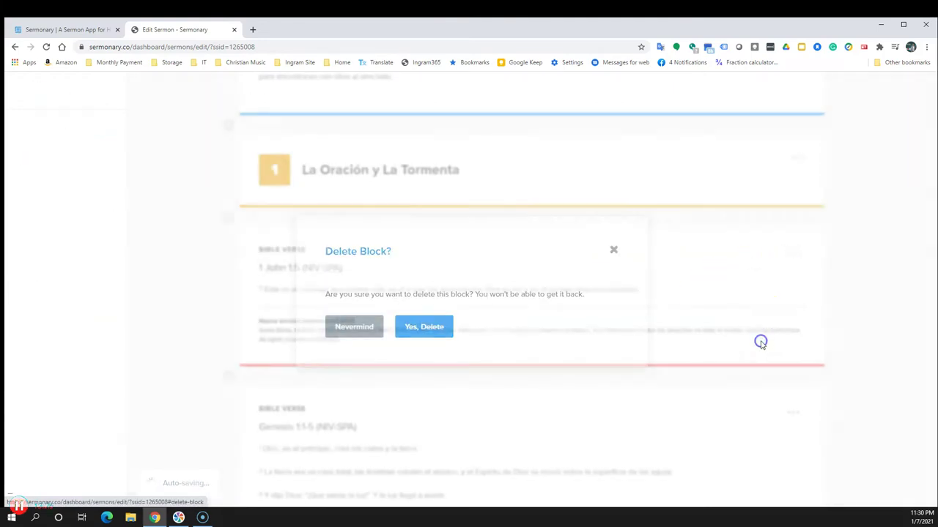
left_click(443, 326)
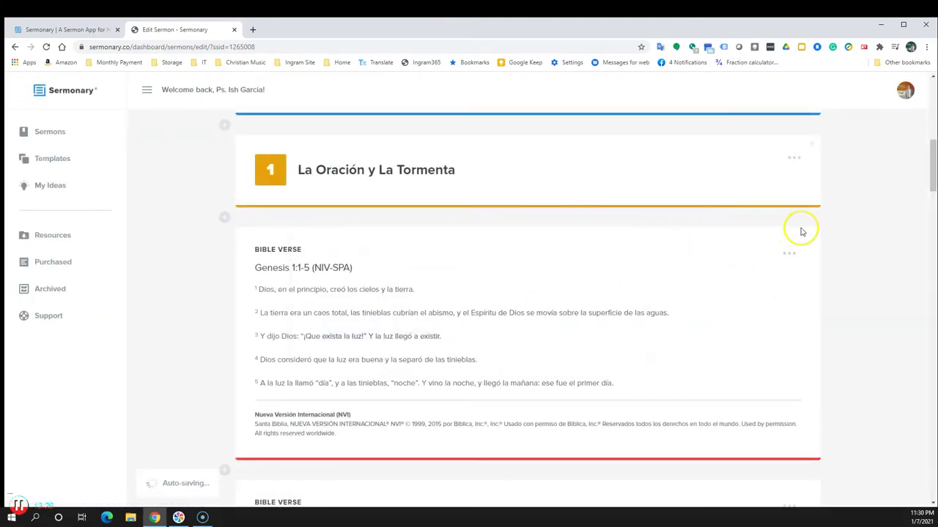
Step: Delete the "Genesis 1:1-5 (NIV-SPA)" Bible Verse block under "La Oración y La Tormenta"
left_click(789, 253)
left_click(755, 342)
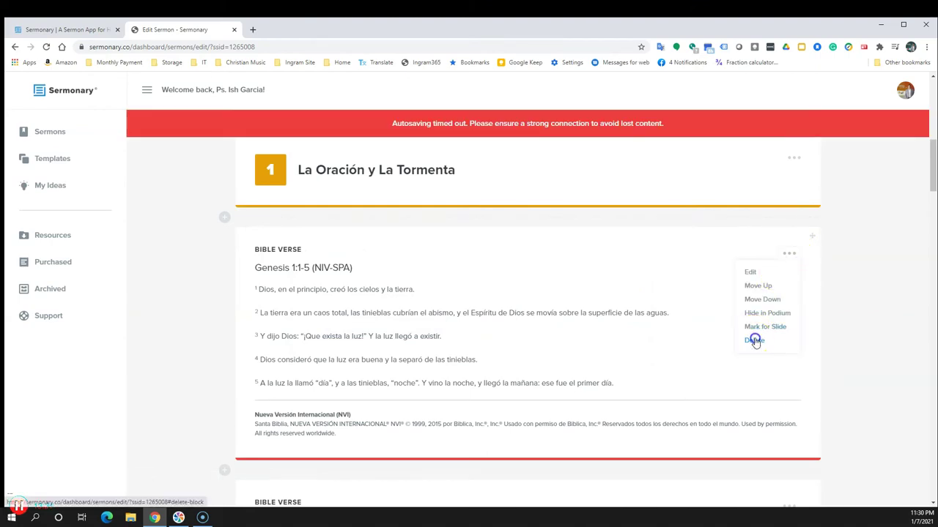
left_click(437, 334)
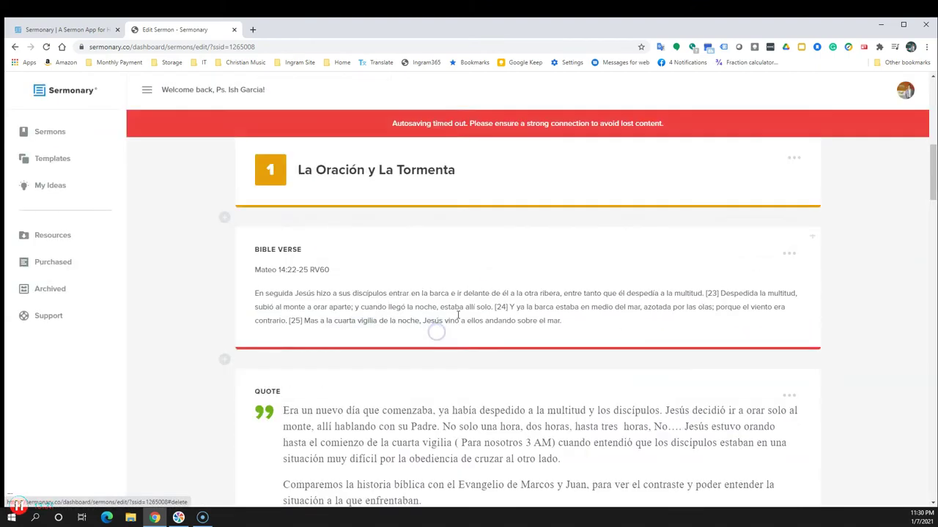
Step: Examine the verse and quote blocks under "La Oración y La Tormenta" and the block types available after the quote
scroll(473, 286, "up", 1)
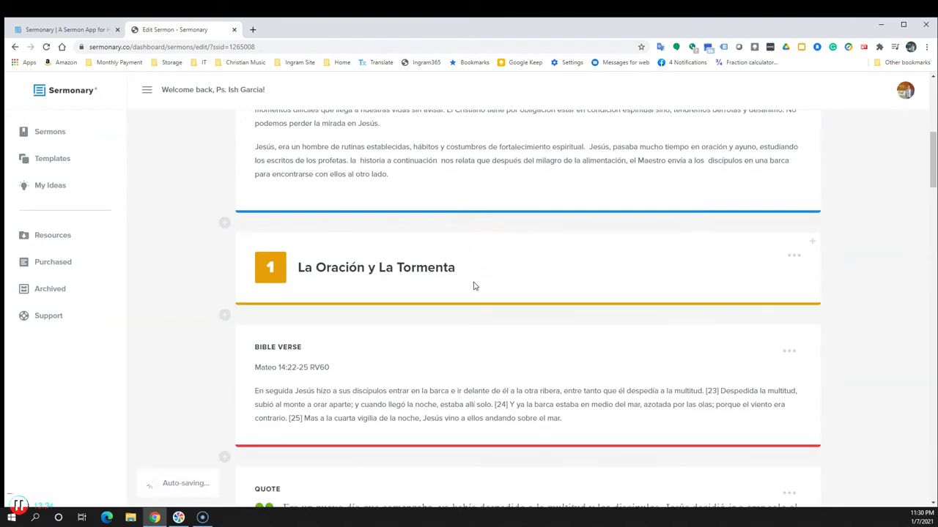
scroll(345, 314, "down", 1)
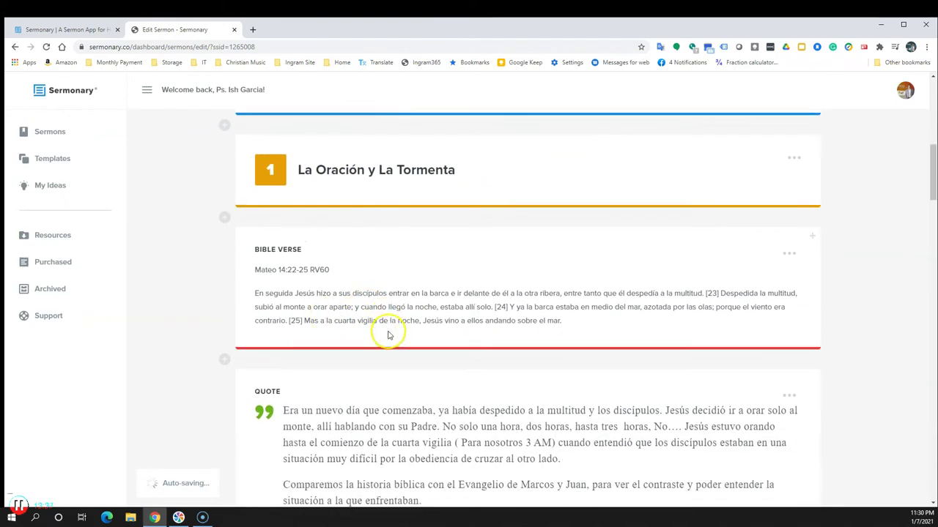
scroll(400, 352, "down", 1)
scroll(414, 364, "up", 2)
scroll(418, 362, "down", 4)
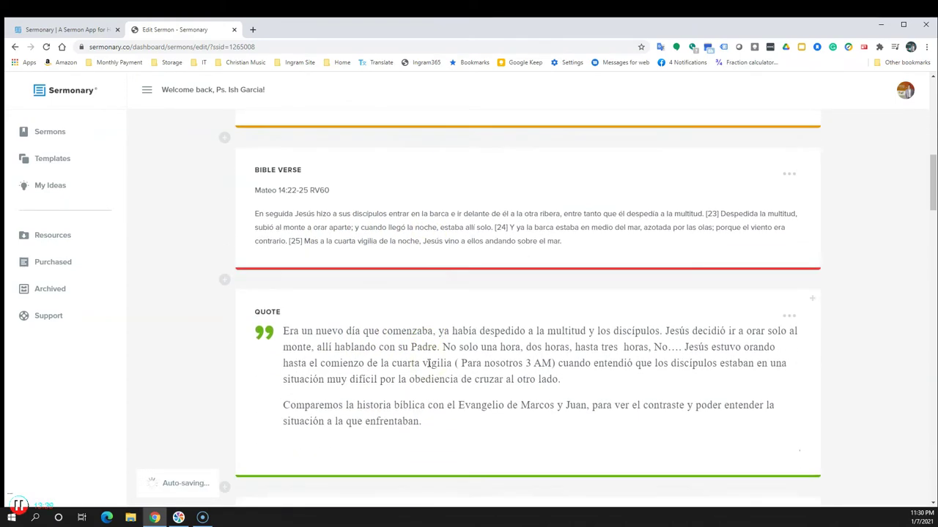
left_click(224, 274)
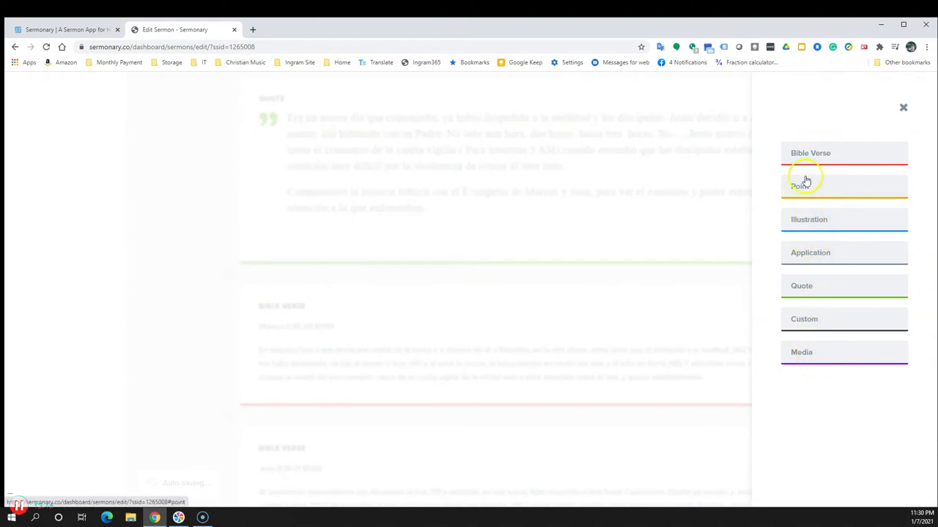
left_click(902, 108)
Step: Examine how the sermon's Bible verses and quotes are arranged under points 1, 2 and 3
scroll(429, 282, "up", 1)
scroll(430, 287, "down", 1)
scroll(429, 288, "down", 6)
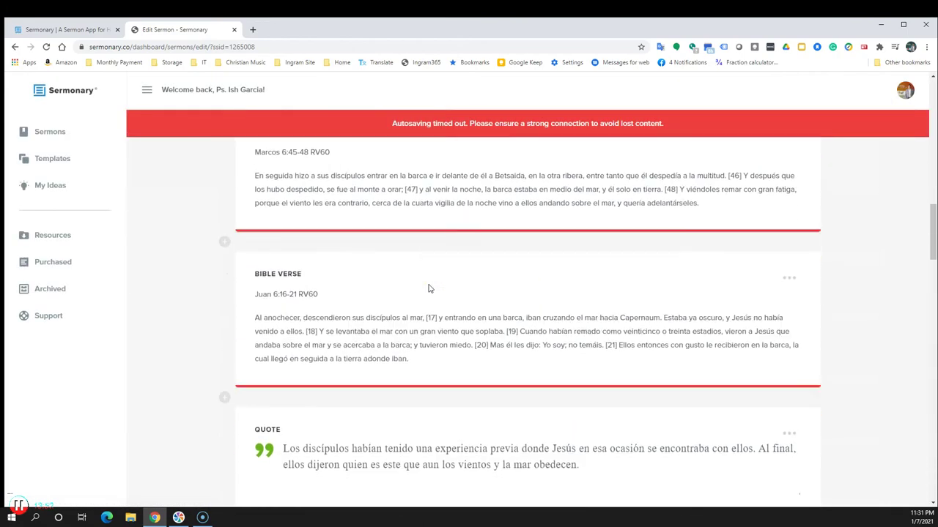
scroll(430, 291, "up", 1)
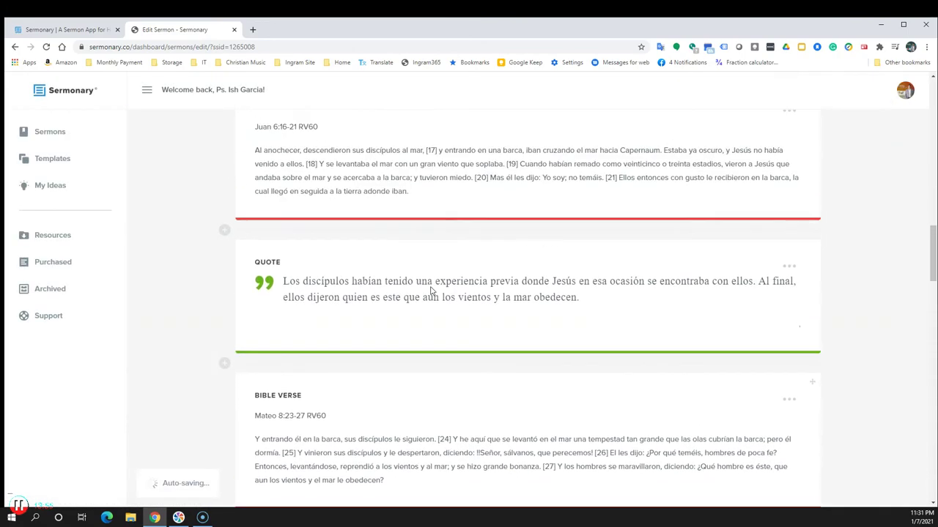
scroll(264, 242, "up", 3)
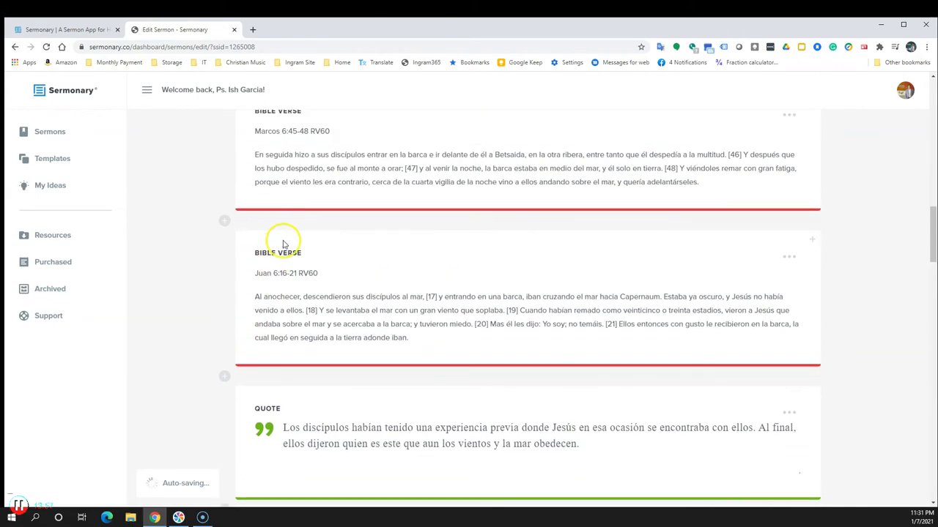
scroll(284, 244, "up", 4)
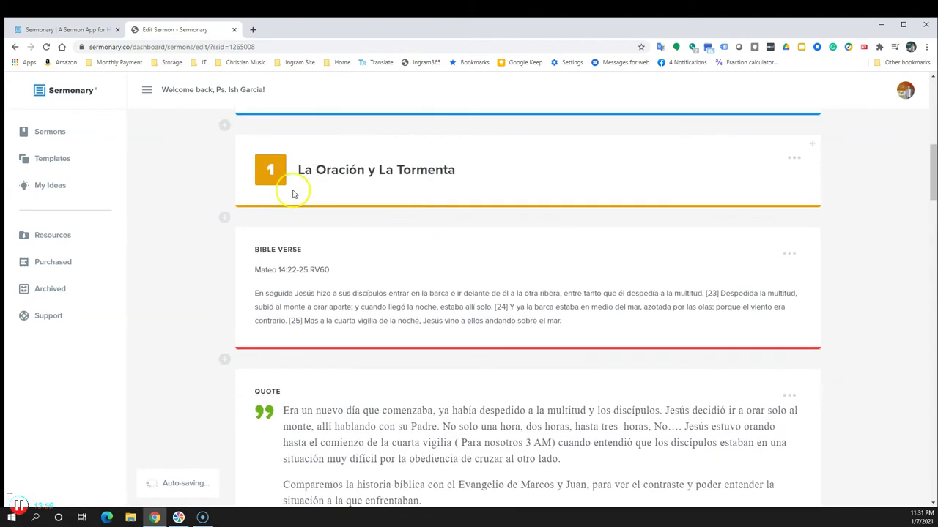
scroll(463, 366, "down", 4)
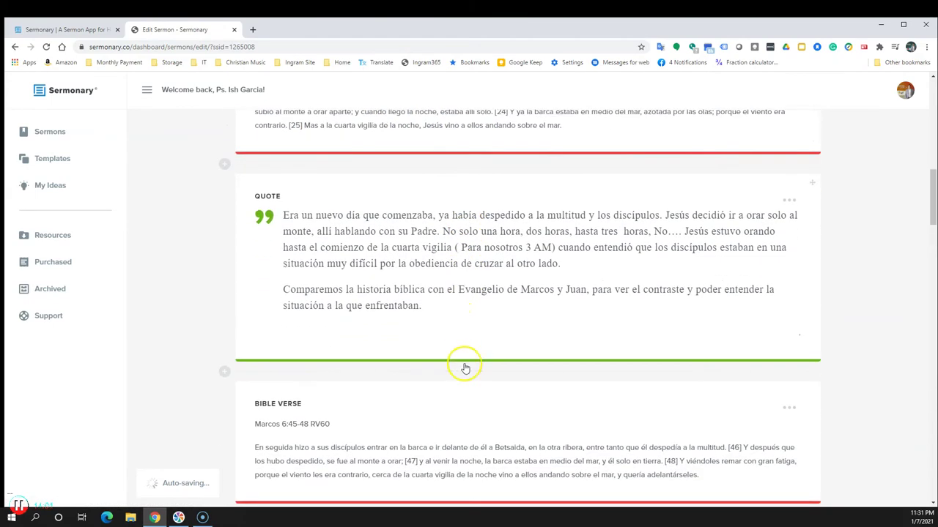
scroll(464, 368, "down", 4)
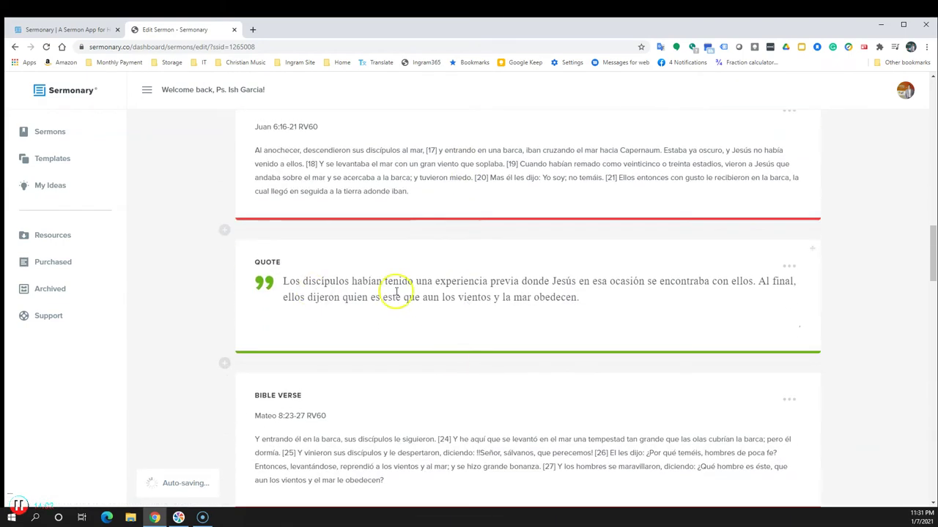
scroll(391, 334, "down", 3)
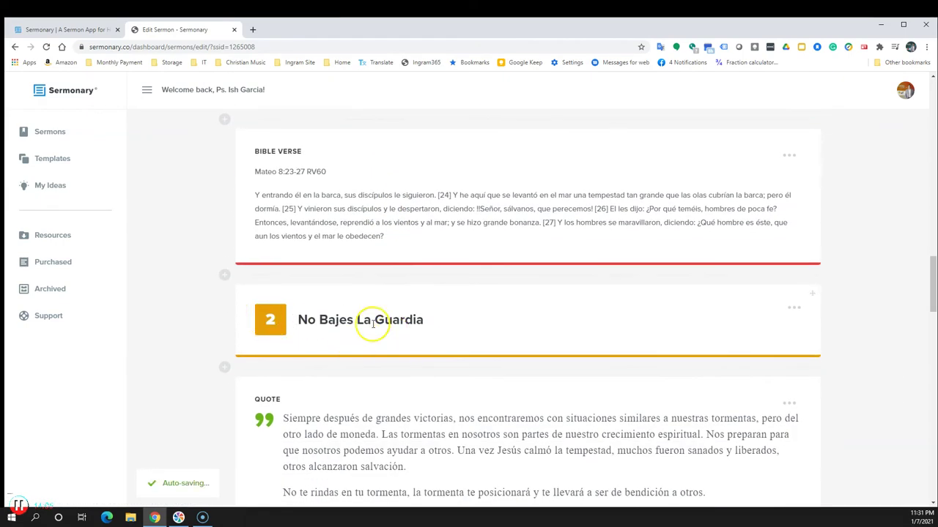
scroll(373, 326, "down", 3)
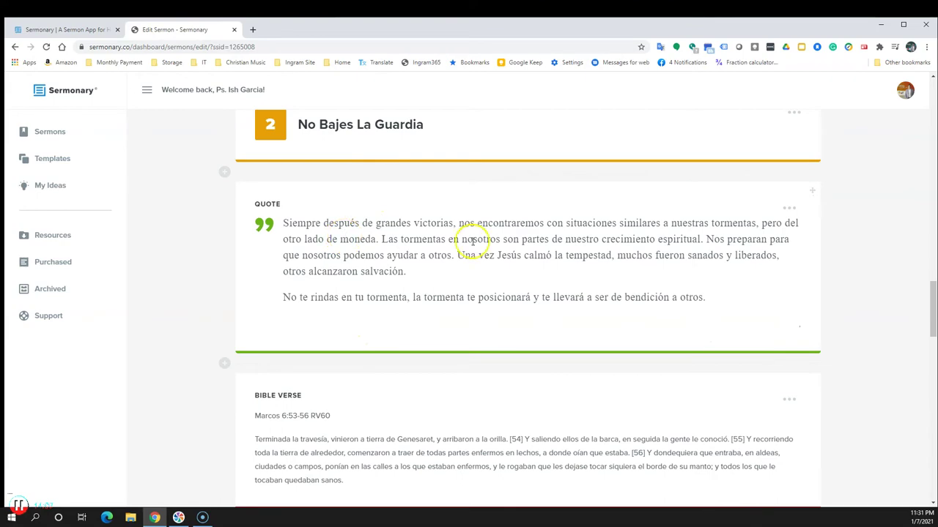
scroll(441, 293, "down", 6)
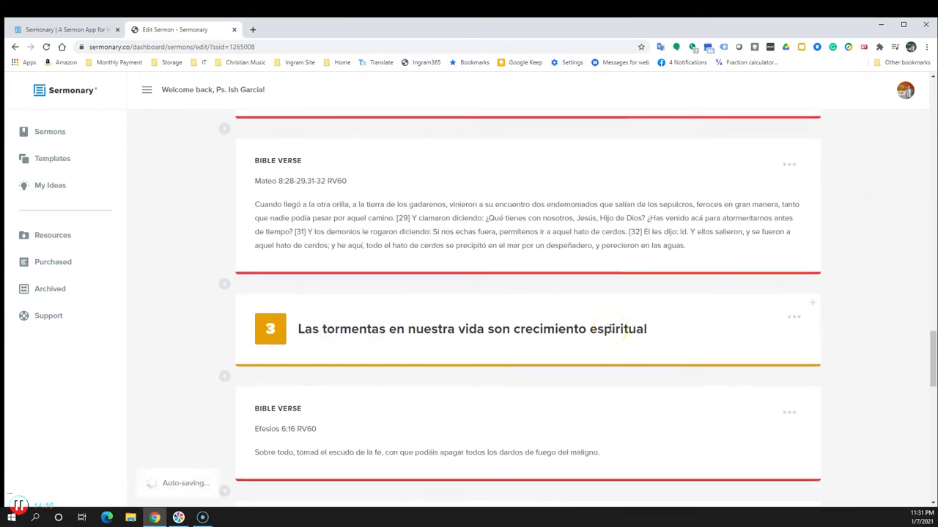
scroll(527, 391, "down", 1)
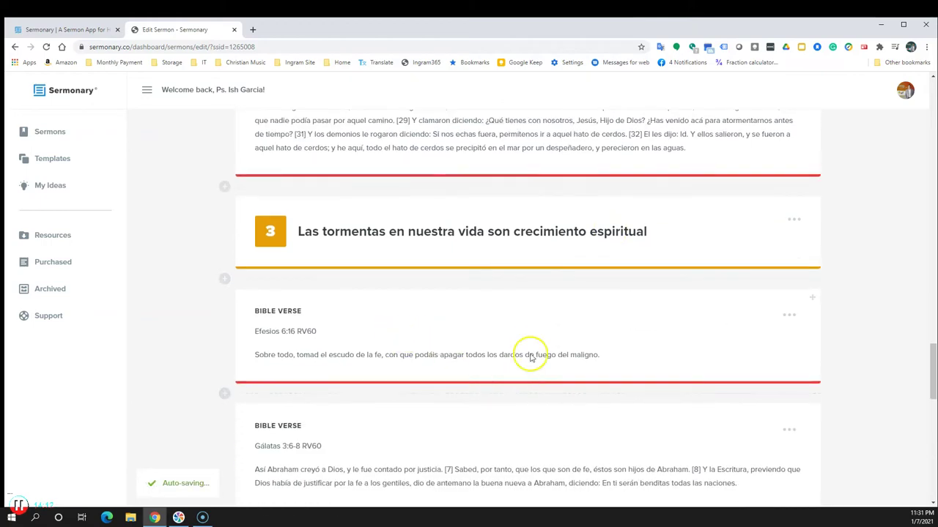
Step: Examine the Bible verses under point 3 and the Conclusion block that ends the sermon
scroll(527, 367, "down", 3)
scroll(515, 382, "down", 5)
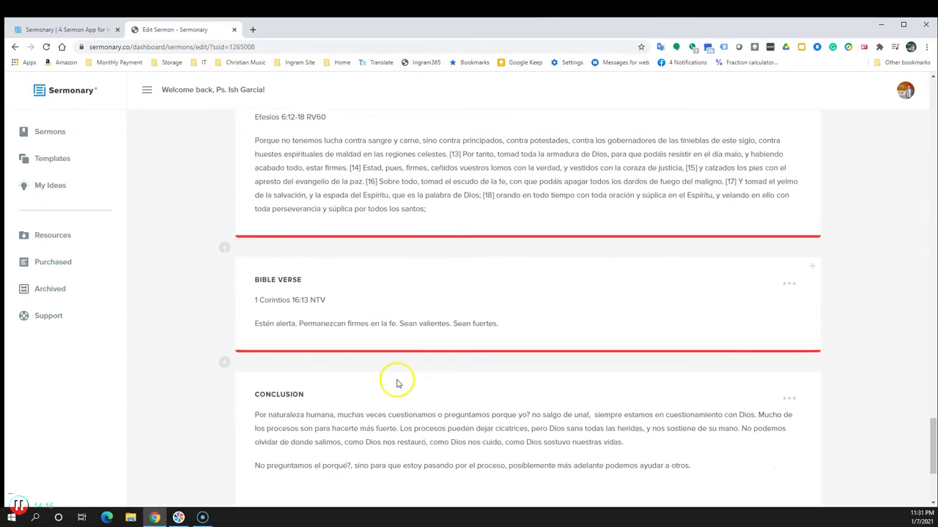
scroll(404, 412, "down", 2)
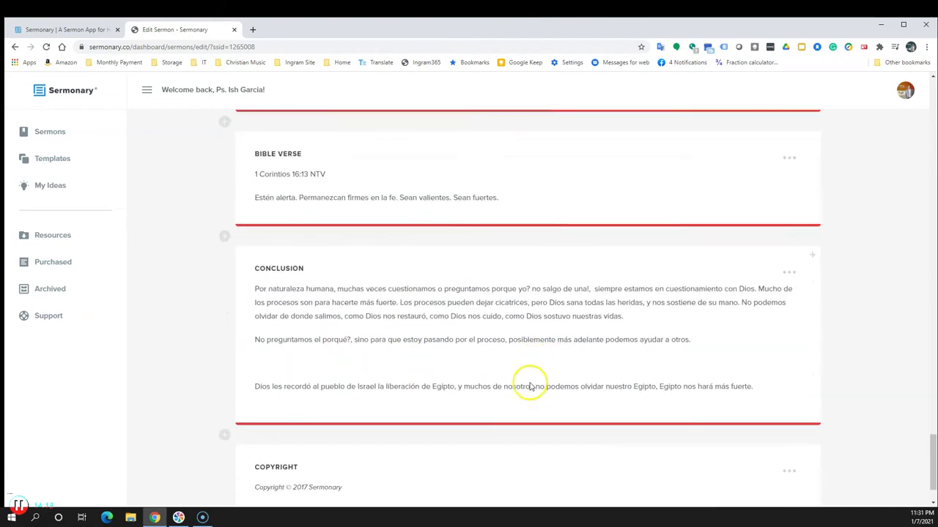
scroll(530, 383, "up", 3)
scroll(530, 384, "up", 15)
scroll(531, 383, "up", 15)
left_click(413, 238)
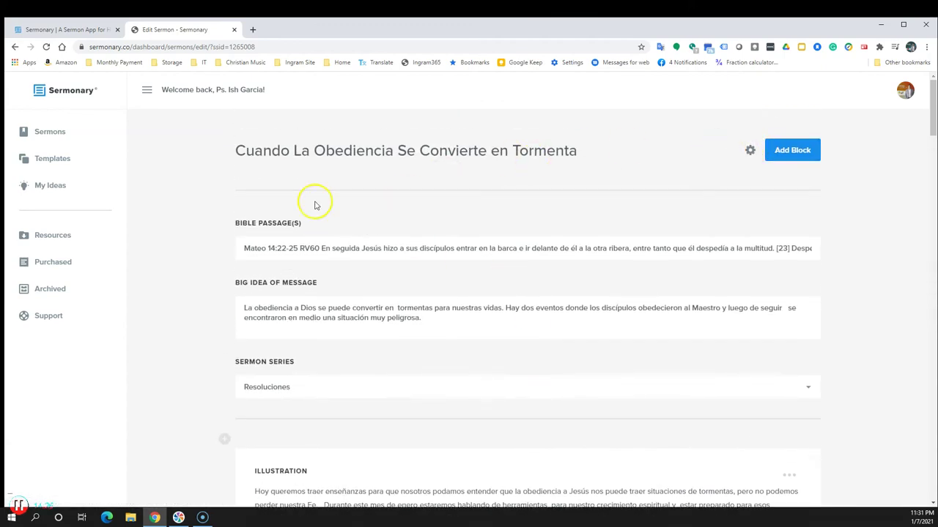
Step: Open the sermon "Cuando La Obediencia Se Convierte en Tormenta" in Podium Mode
left_click(750, 152)
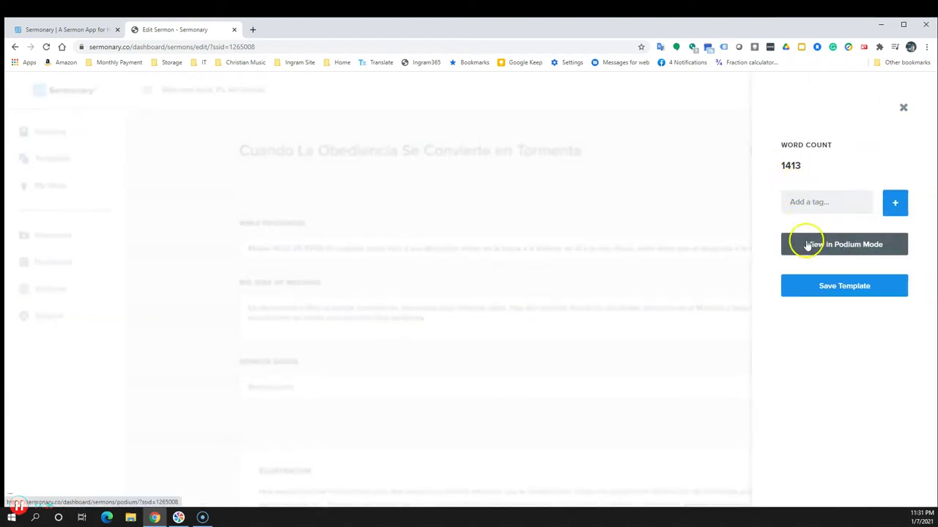
left_click(848, 249)
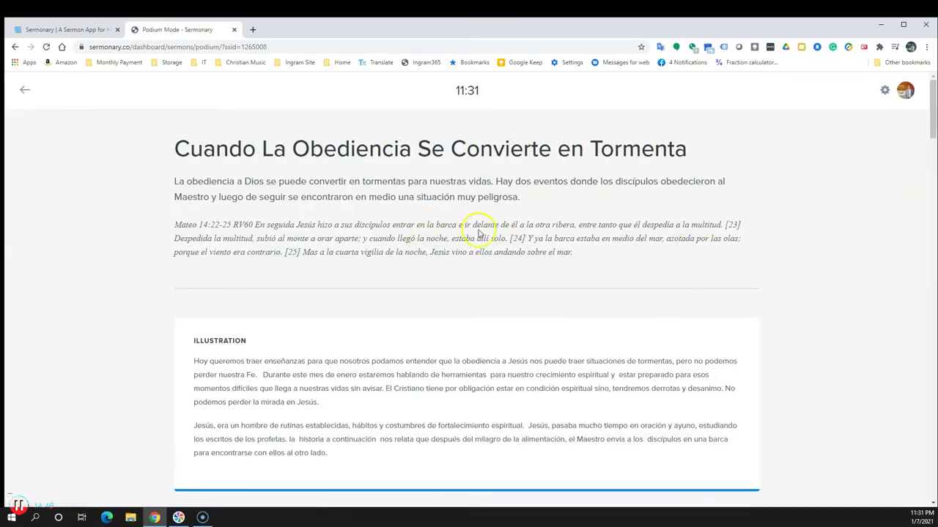
scroll(516, 249, "down", 1)
scroll(510, 245, "up", 1)
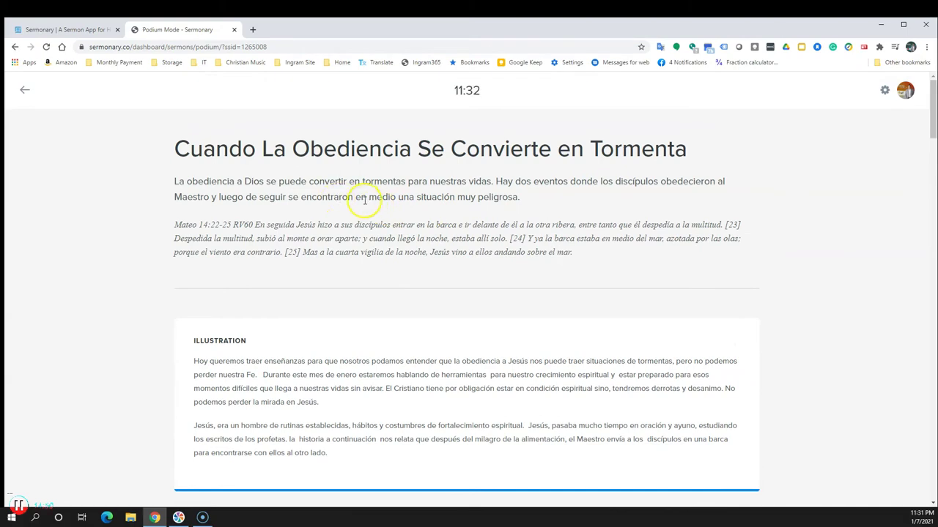
Step: Examine how the sermon's points, verses, quotes and conclusion are laid out for reading in Podium Mode
scroll(365, 200, "down", 5)
scroll(364, 205, "down", 5)
scroll(364, 204, "down", 4)
scroll(364, 205, "down", 2)
scroll(364, 205, "down", 5)
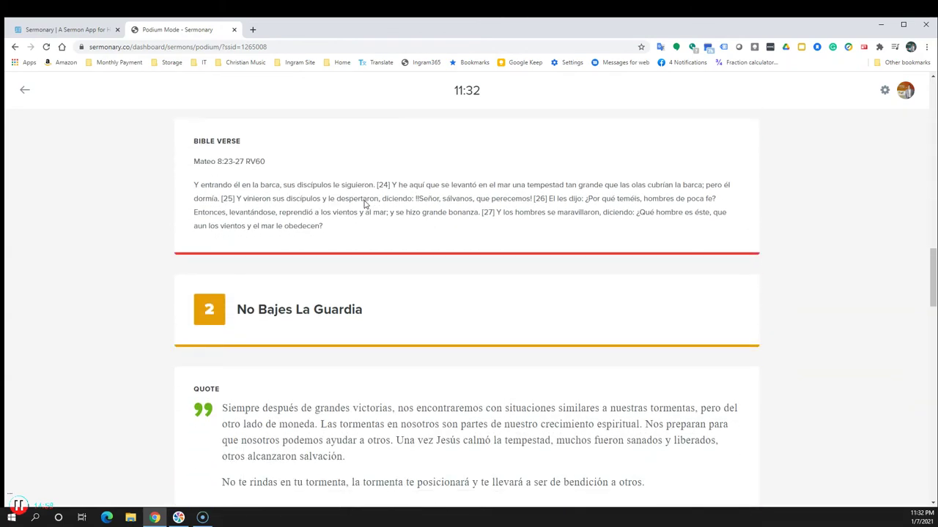
scroll(364, 205, "down", 3)
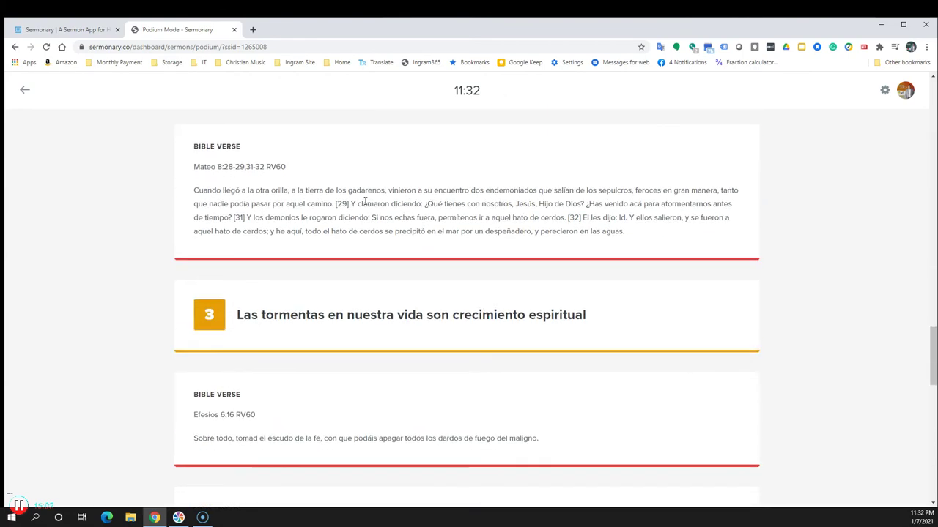
scroll(364, 201, "down", 2)
scroll(365, 204, "down", 6)
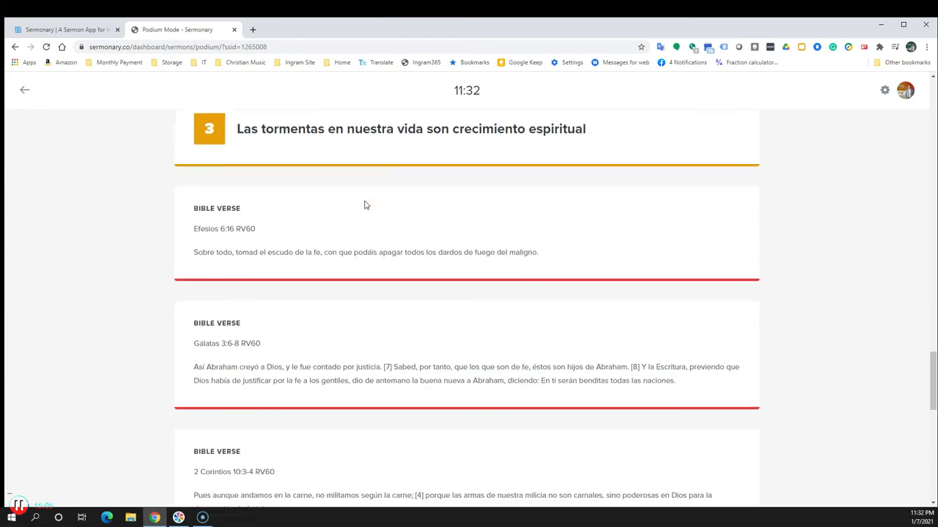
scroll(365, 204, "down", 3)
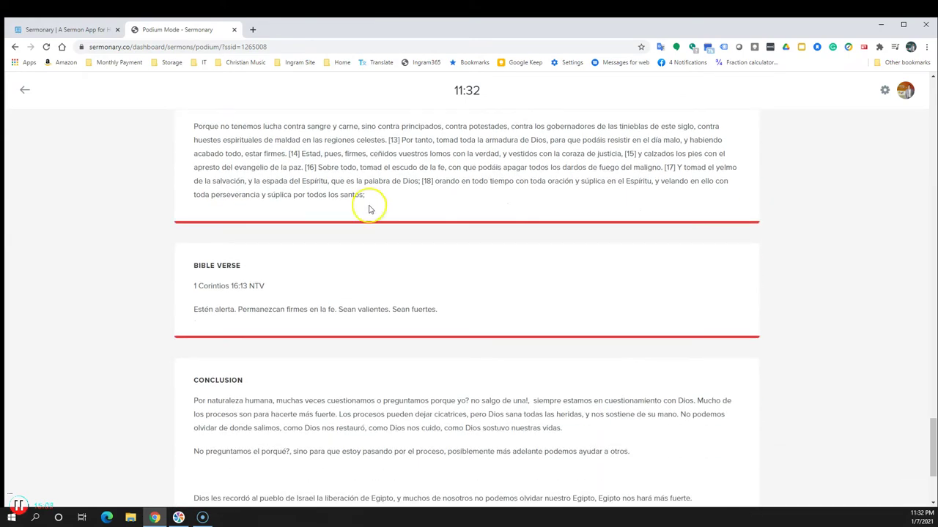
scroll(369, 209, "down", 2)
scroll(369, 209, "up", 2)
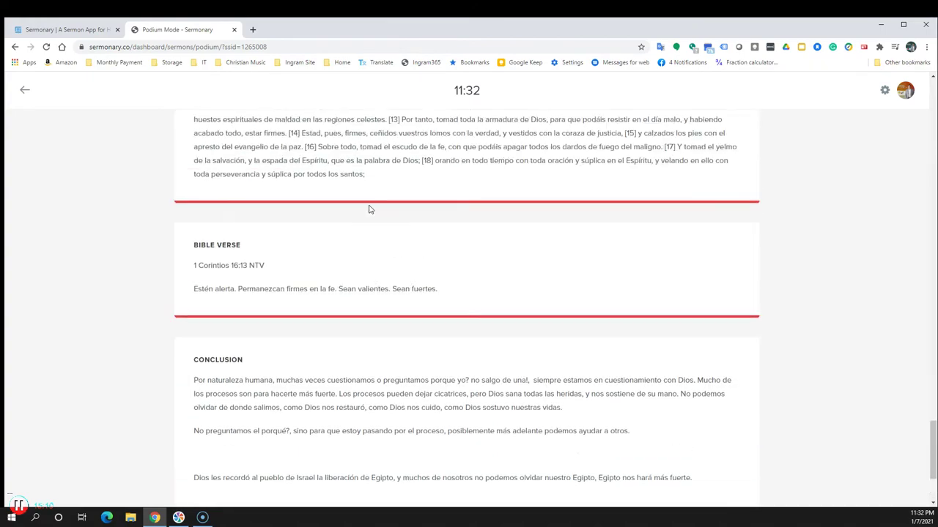
scroll(369, 210, "up", 12)
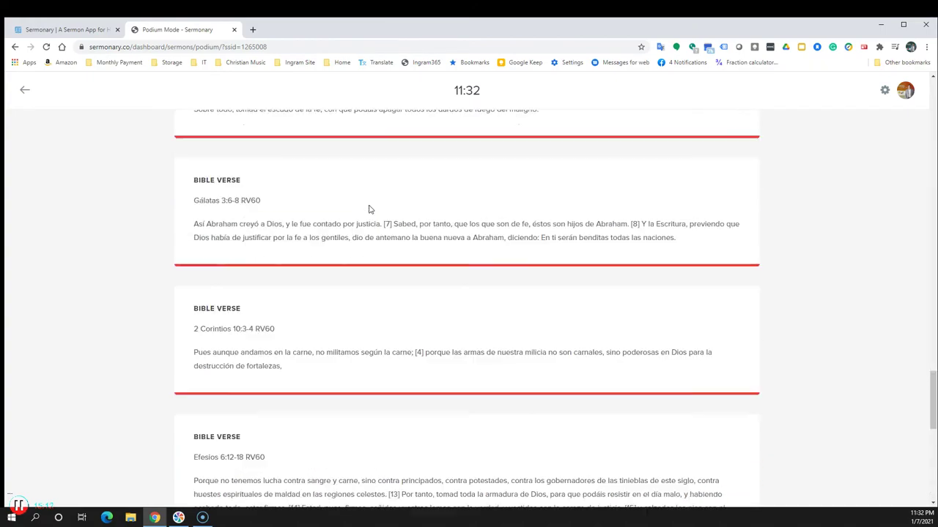
scroll(369, 210, "up", 15)
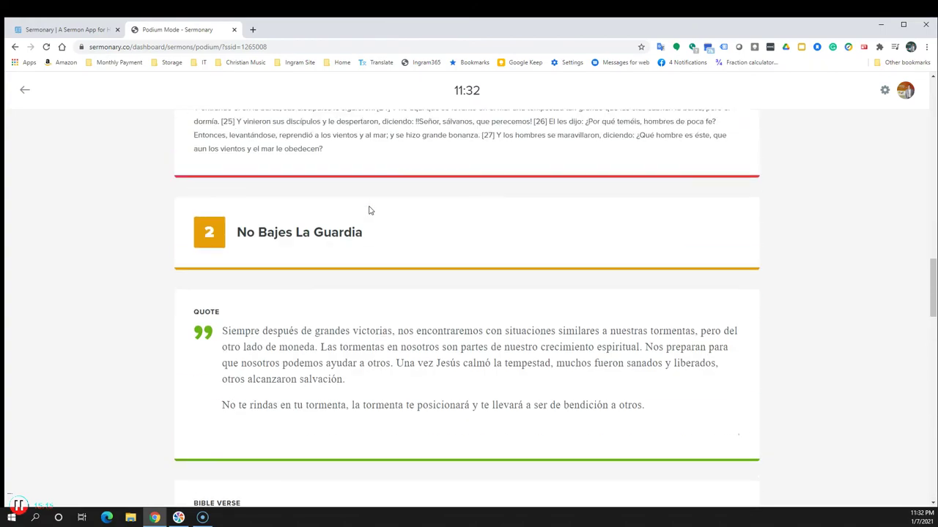
scroll(370, 210, "up", 15)
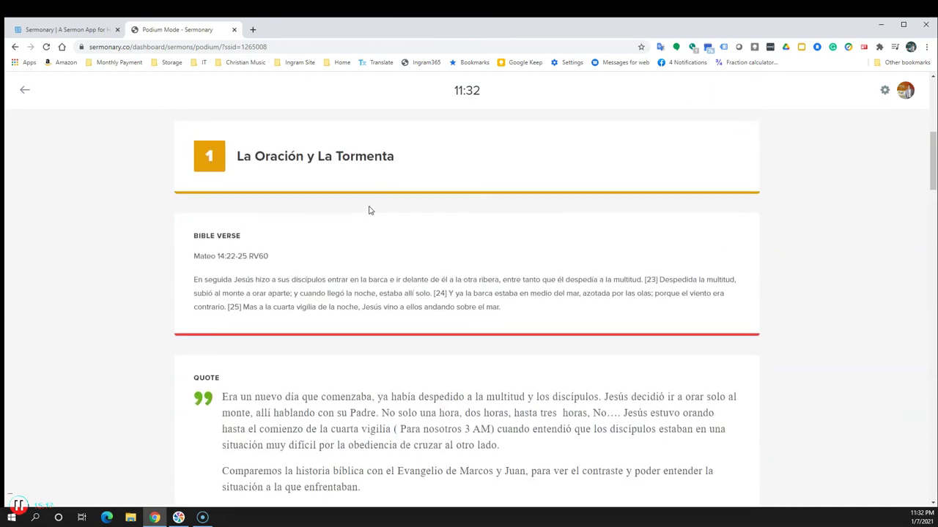
scroll(369, 207, "up", 1)
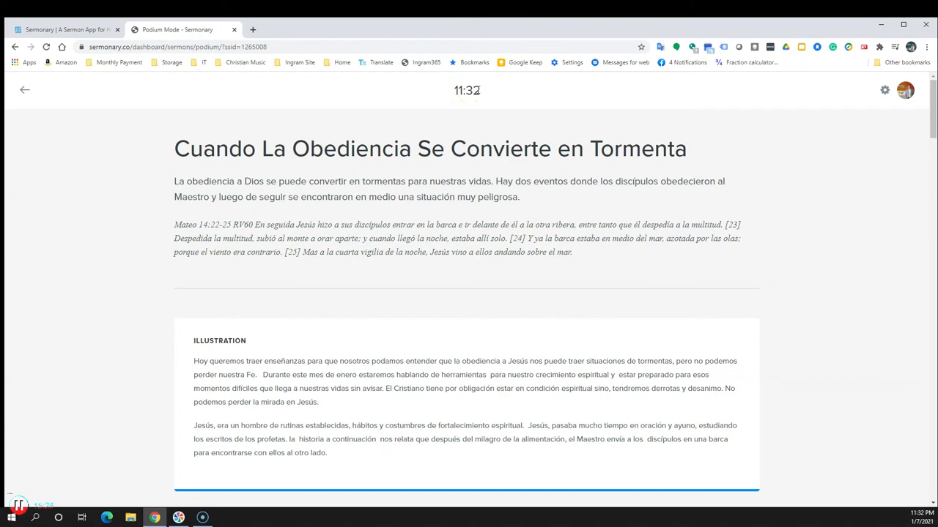
Step: Copy the sermon's share URL from the Podium Mode Settings
left_click(884, 91)
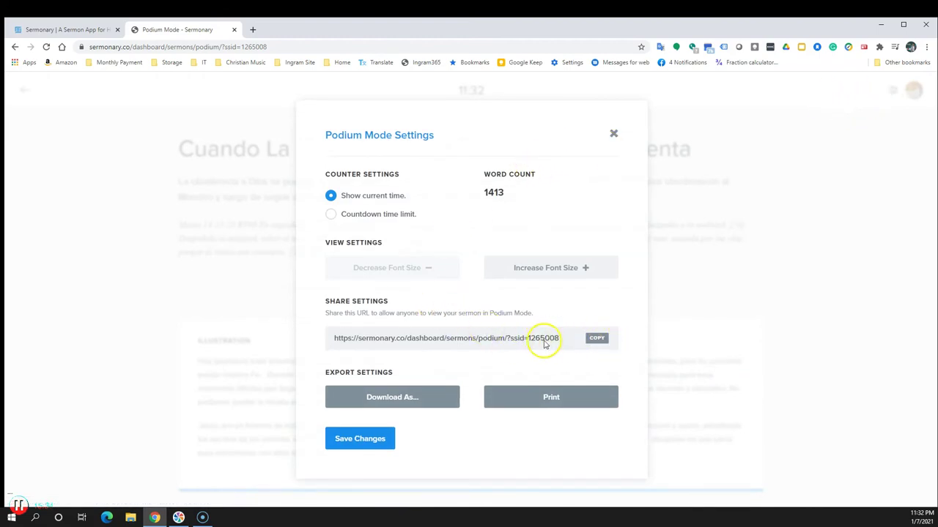
left_click_drag(561, 340, 329, 338)
left_click(594, 339)
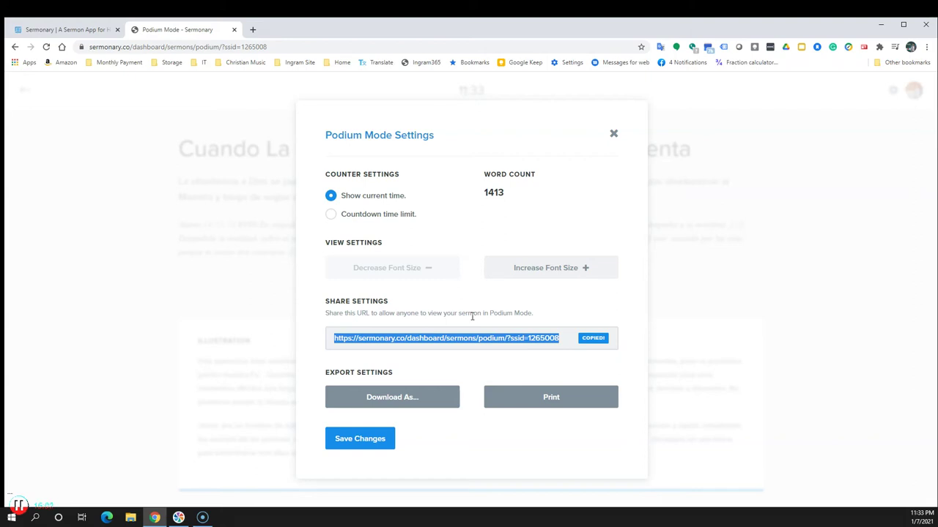
Step: Download the sermon as a PowerPoint file and open the downloaded presentation
left_click(414, 400)
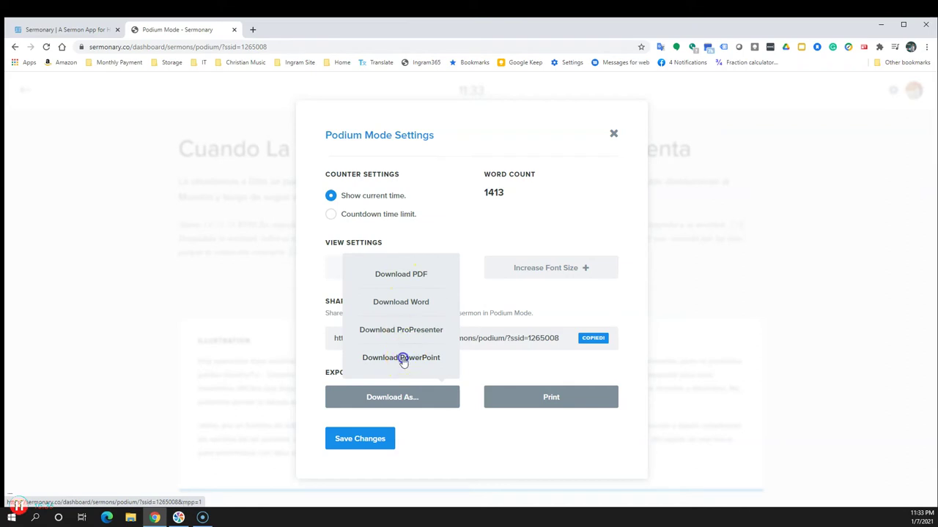
left_click(402, 359)
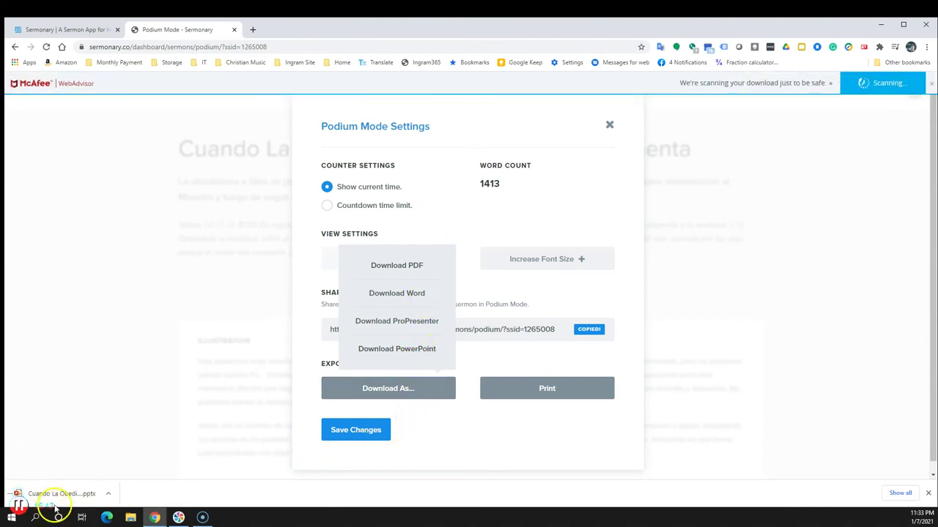
left_click(65, 494)
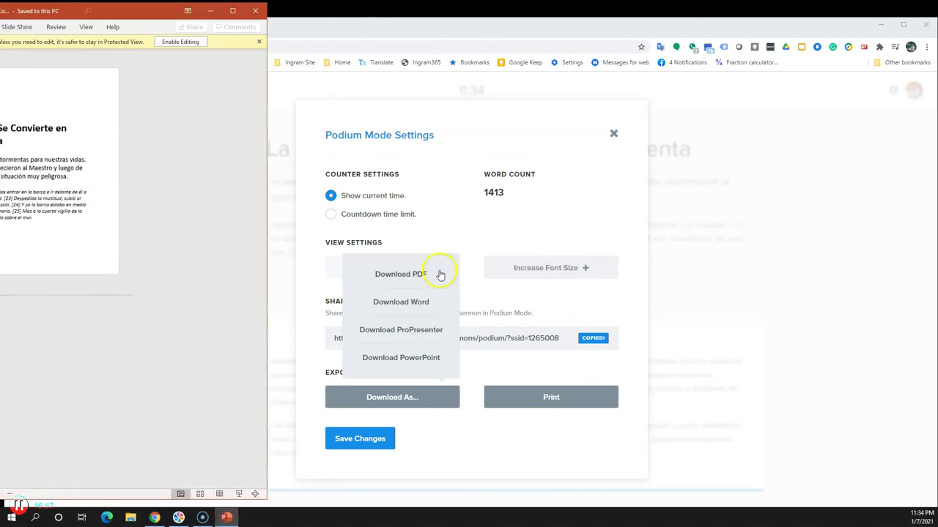
Step: Inspect the exported slide in a maximized PowerPoint window and close the presentation
left_click(15, 149)
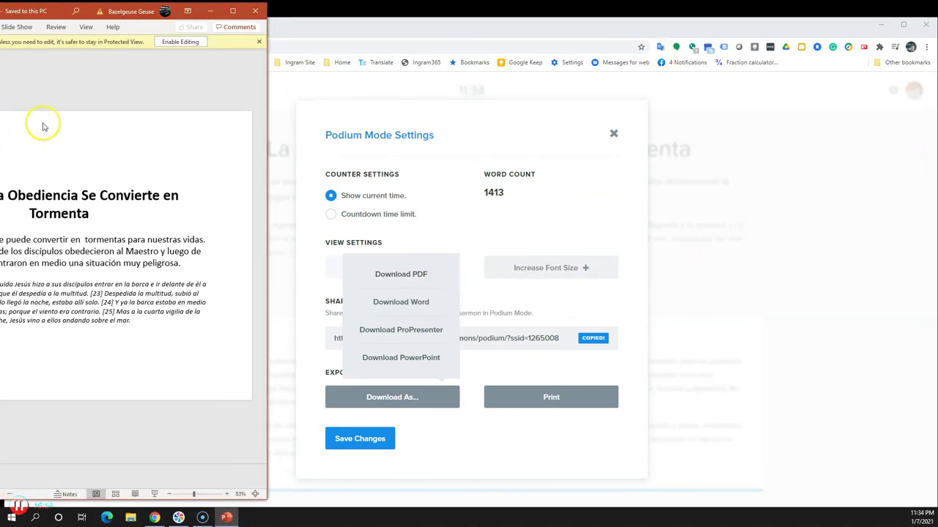
left_click_drag(54, 15, 437, 31)
double_click(440, 28)
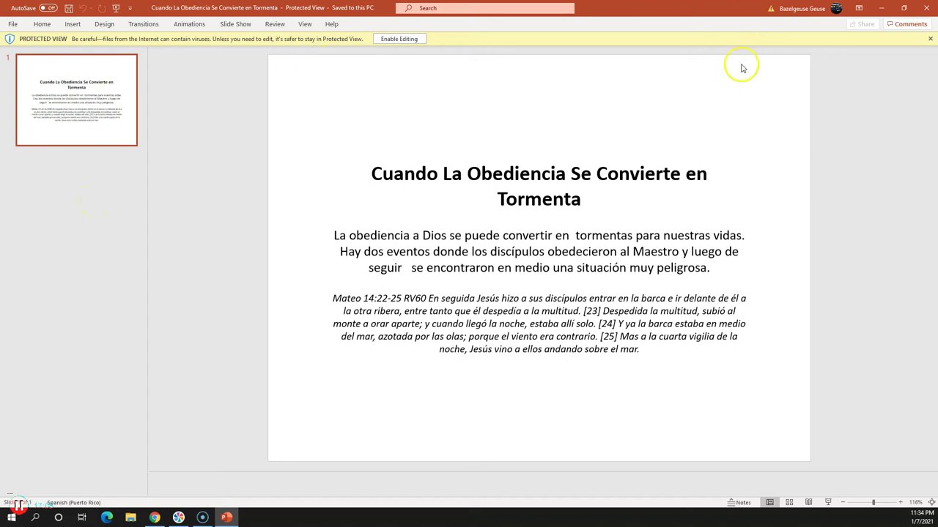
left_click(925, 11)
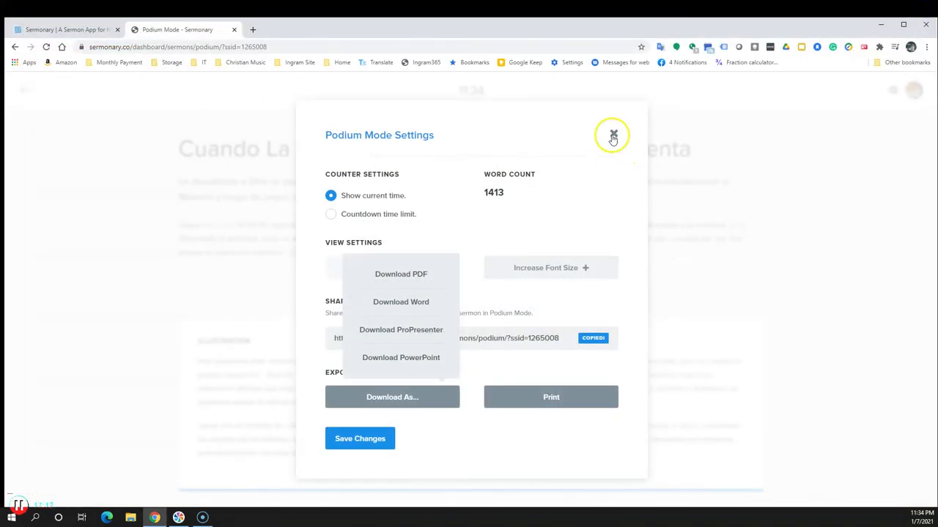
Step: Close the Podium Mode Settings and return to the sermon editor
left_click(613, 137)
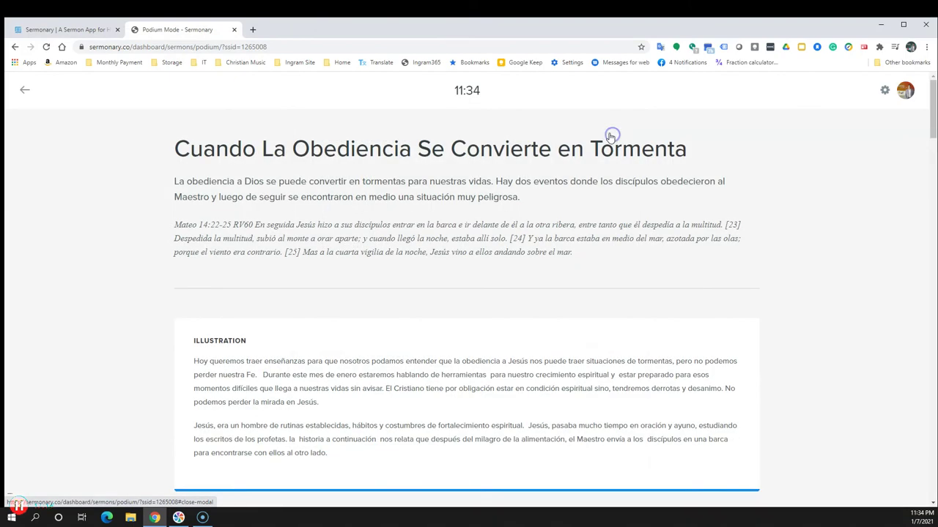
left_click(24, 92)
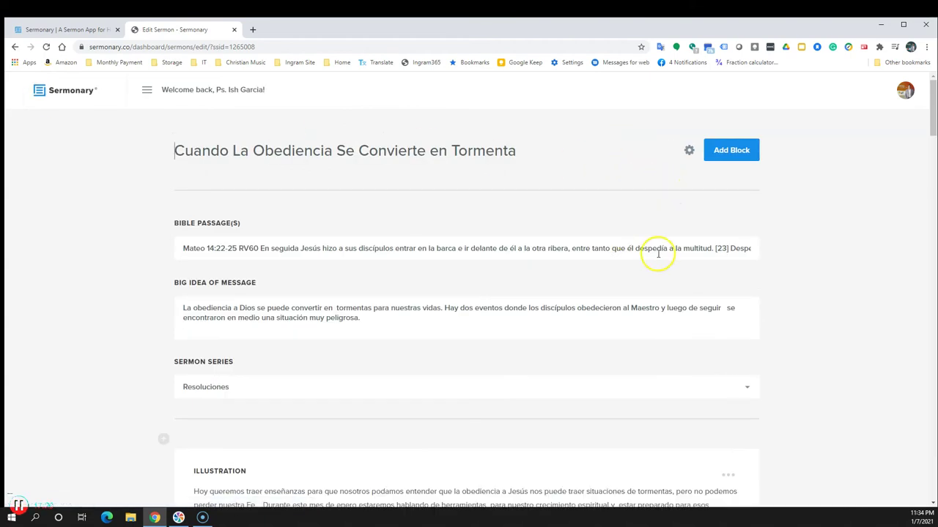
scroll(652, 254, "down", 1)
scroll(651, 253, "up", 1)
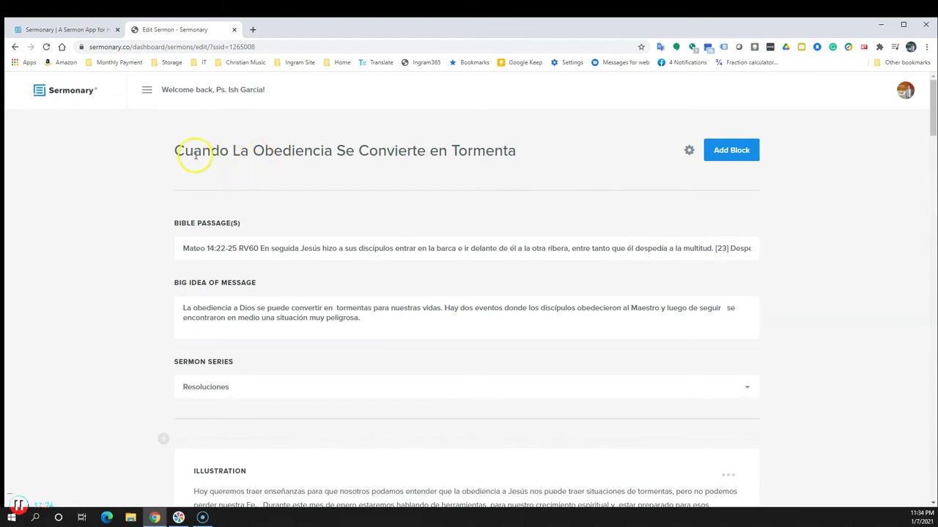
left_click_drag(176, 152, 183, 151)
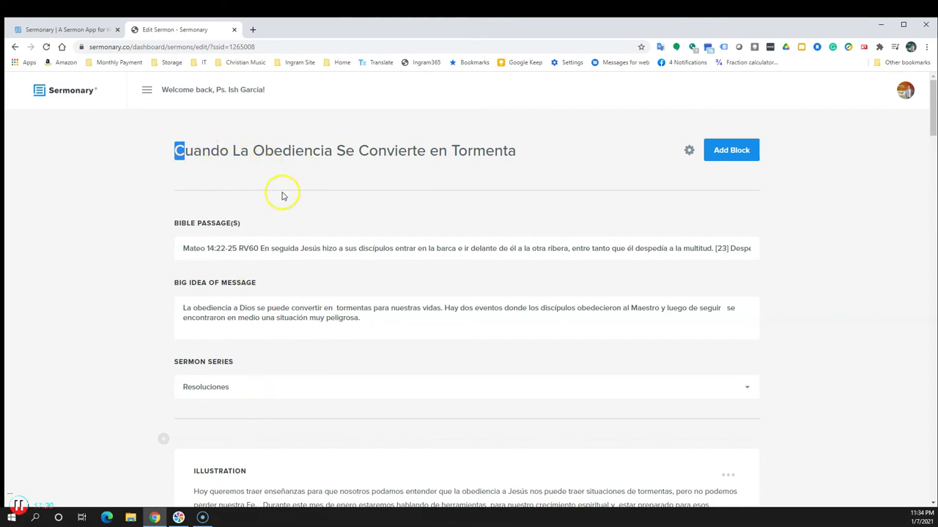
Step: Mark the sermon's Illustration block for a slide
scroll(282, 195, "down", 1)
scroll(282, 195, "down", 2)
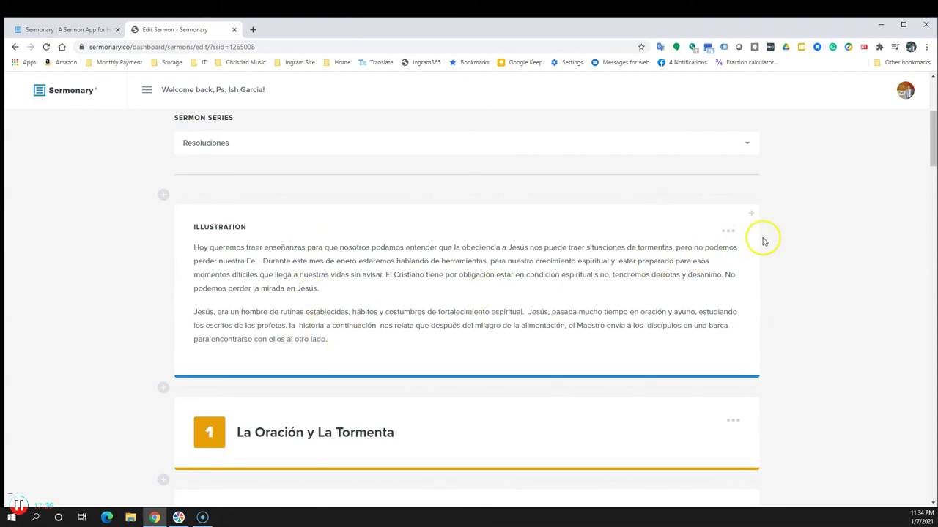
left_click(728, 231)
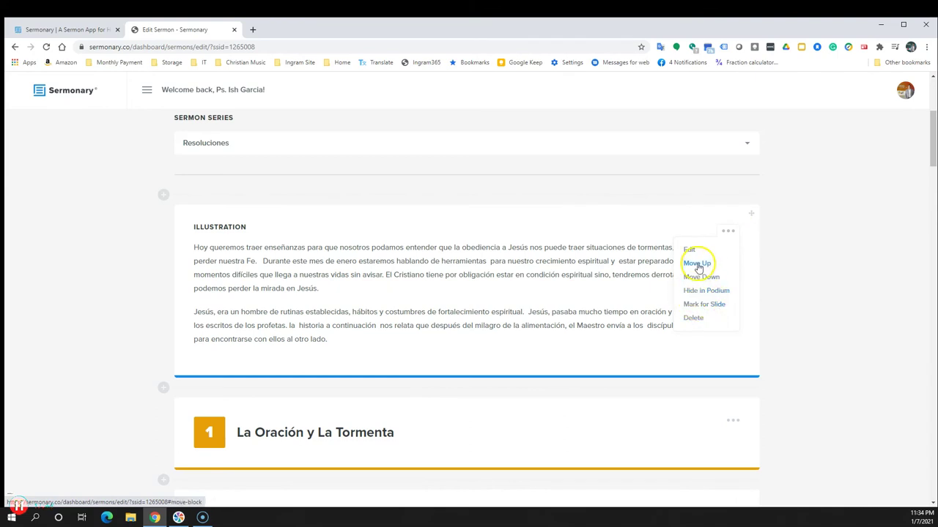
left_click(707, 306)
Step: Mark the "La Oración y La Tormenta" point and the "Mateo 14:22-25 RV60" Bible Verse block for slides
scroll(681, 293, "down", 3)
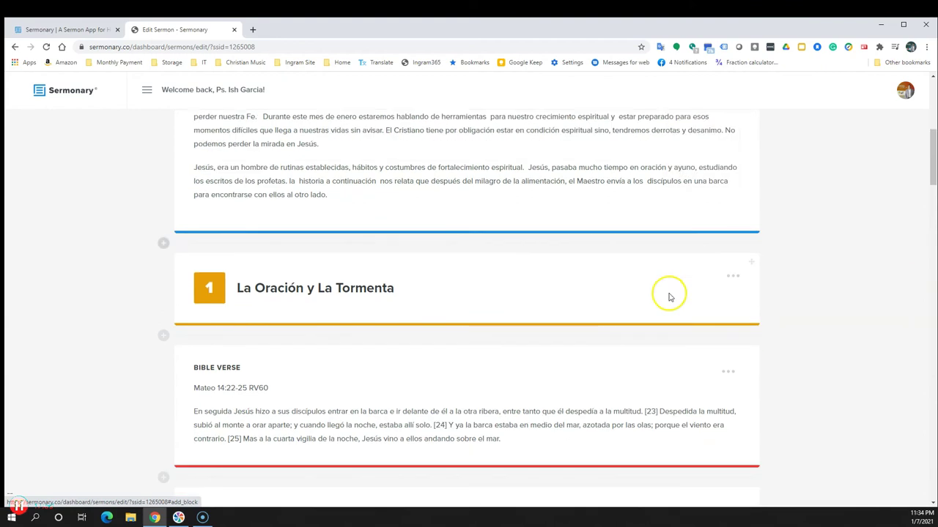
left_click(731, 224)
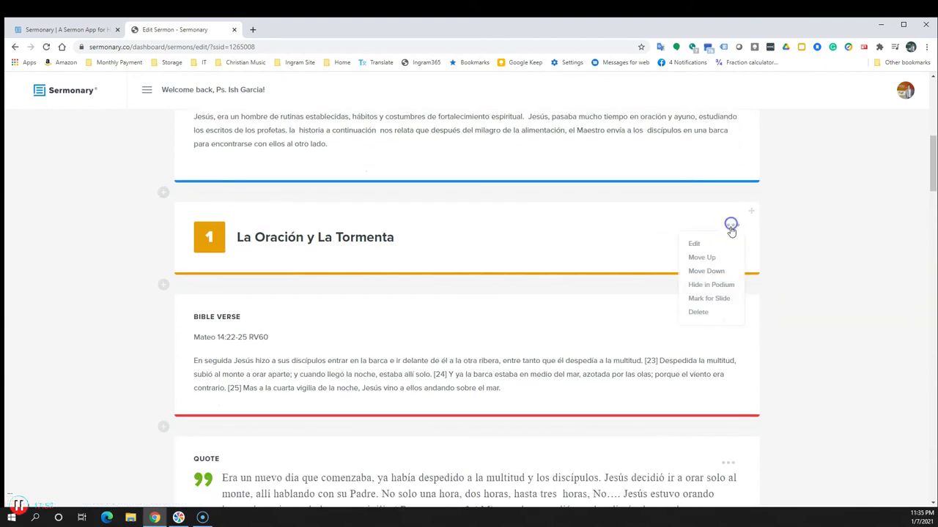
left_click(707, 301)
scroll(777, 293, "down", 1)
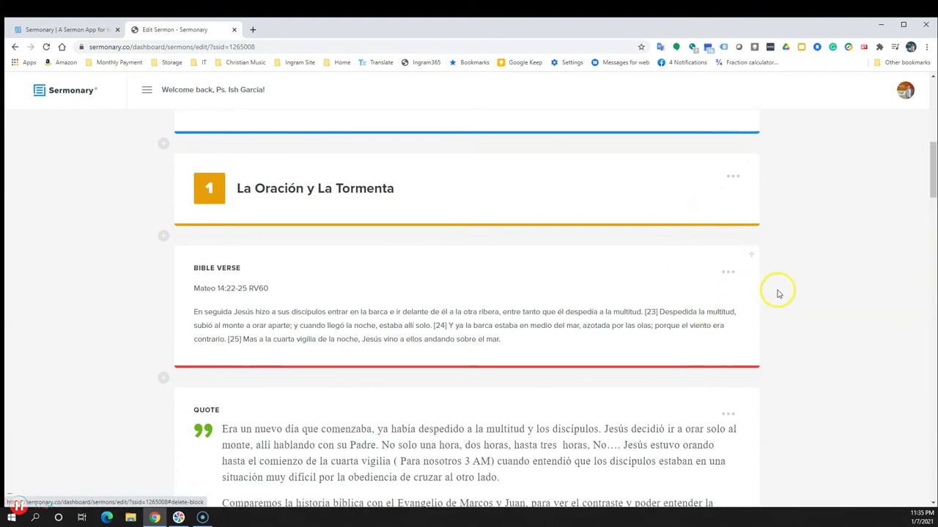
left_click(731, 271)
left_click(707, 344)
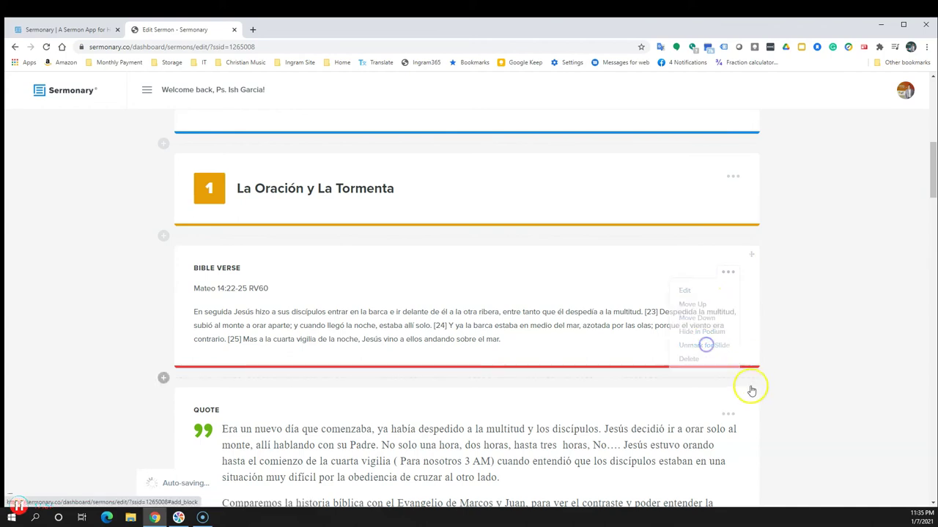
Step: Mark the Quote block below the "Mateo 14:22-25 RV60" verse for a slide
left_click(727, 416)
scroll(723, 418, "down", 2)
left_click(714, 391)
Step: Open the sermon "Cuando La Obediencia Se Convierte en Tormenta" in Podium Mode from the sermon's settings
scroll(738, 315, "up", 10)
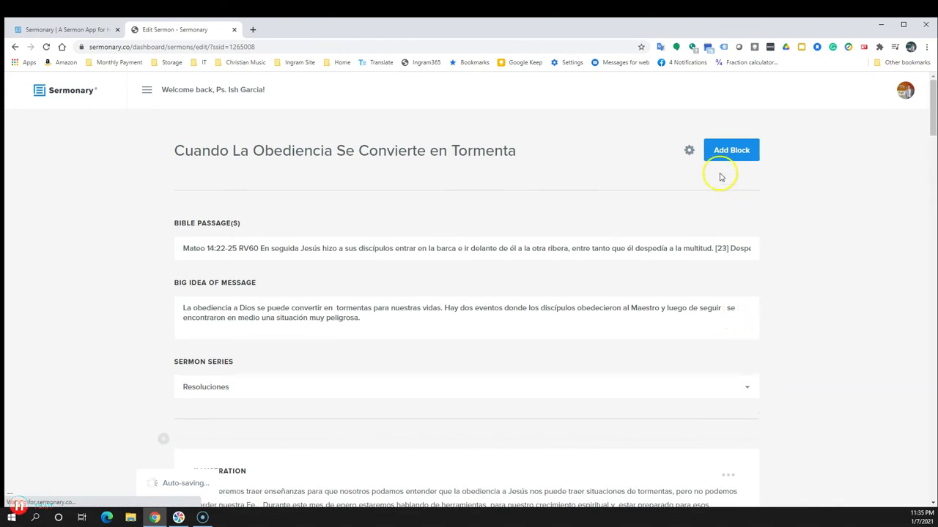
left_click(689, 150)
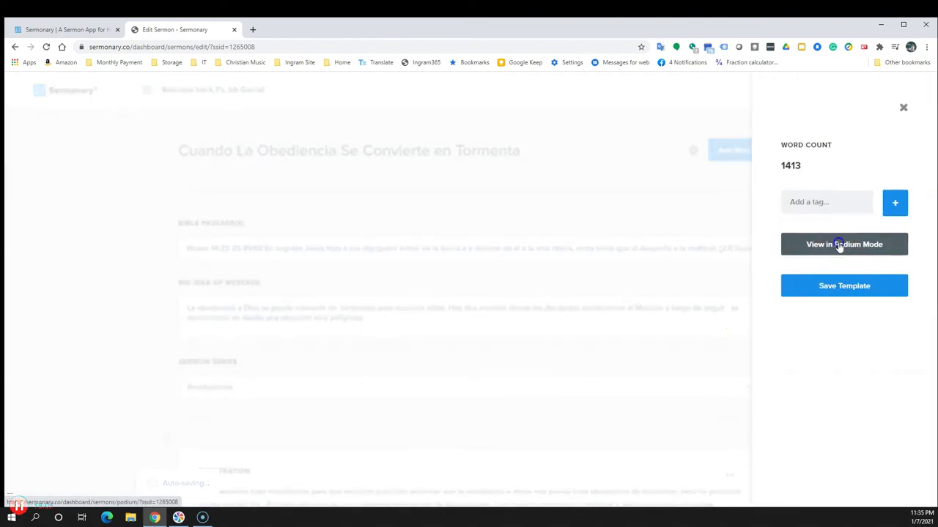
left_click(839, 245)
left_click(365, 328)
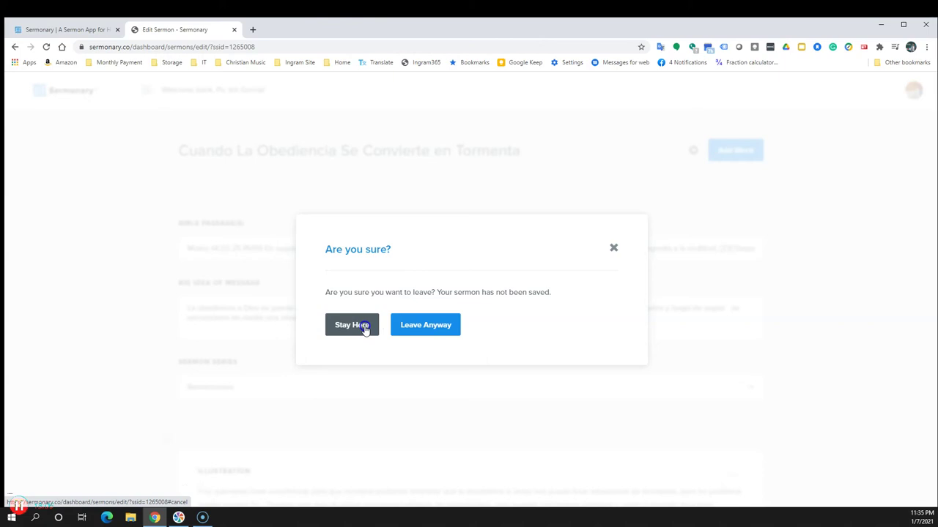
left_click(690, 152)
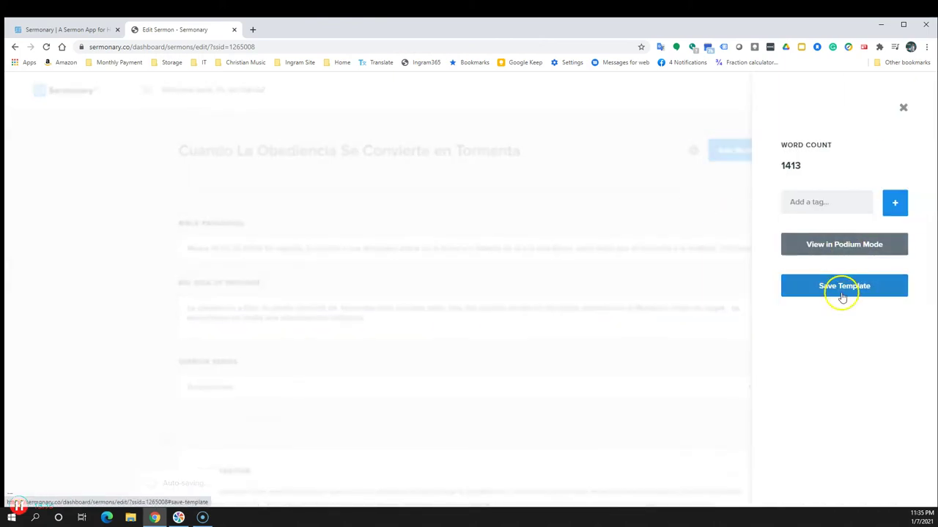
left_click(840, 247)
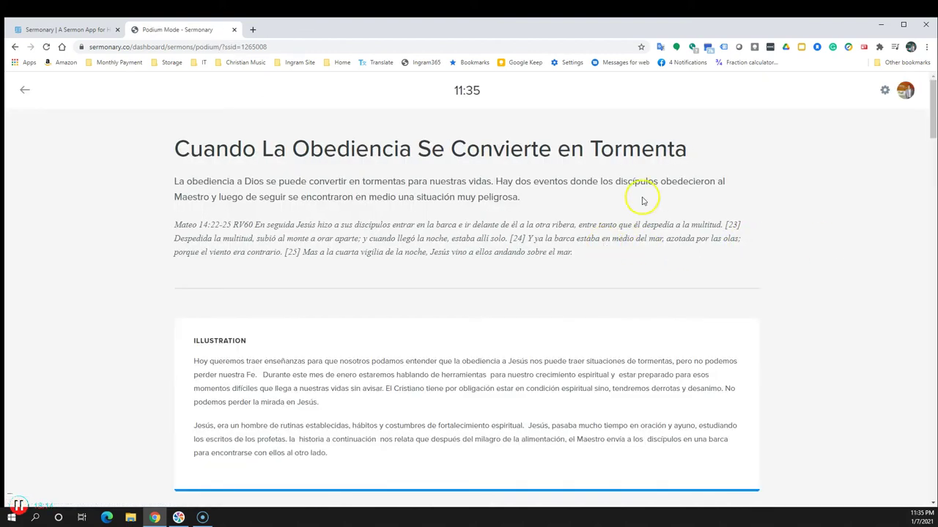
Step: Download the sermon as a PowerPoint file from the Podium Mode Settings and open the downloaded presentation
left_click(884, 90)
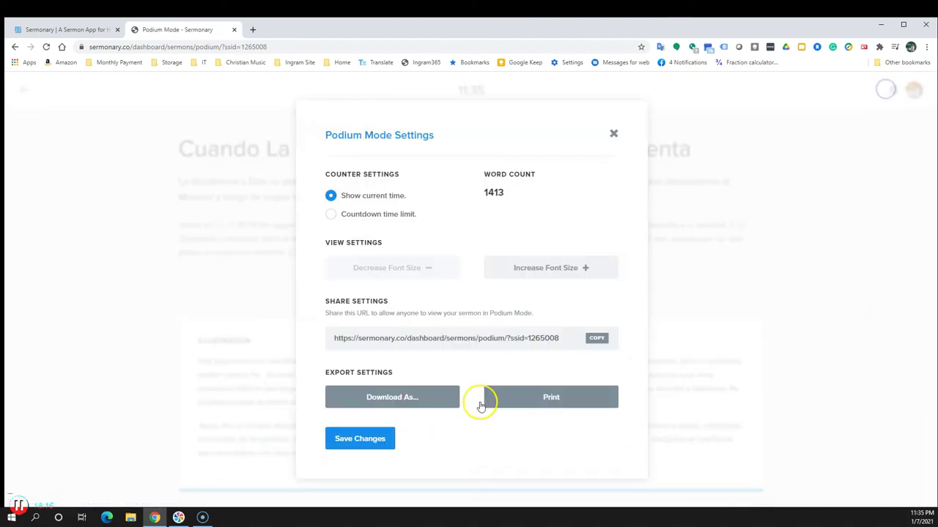
left_click(418, 402)
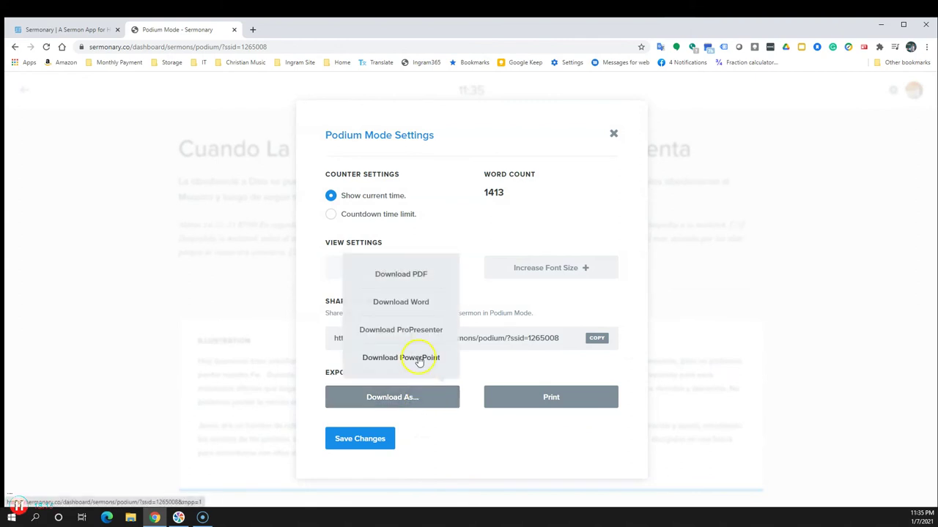
left_click(419, 360)
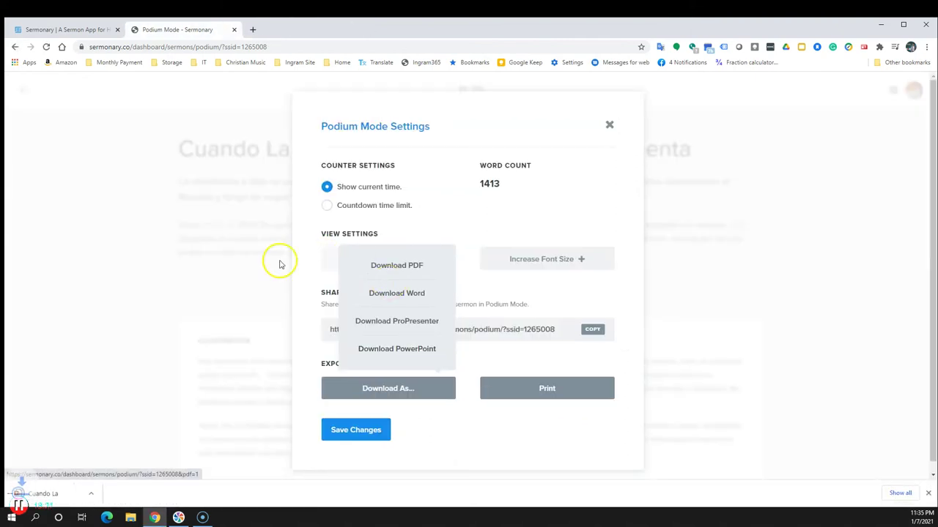
left_click(45, 496)
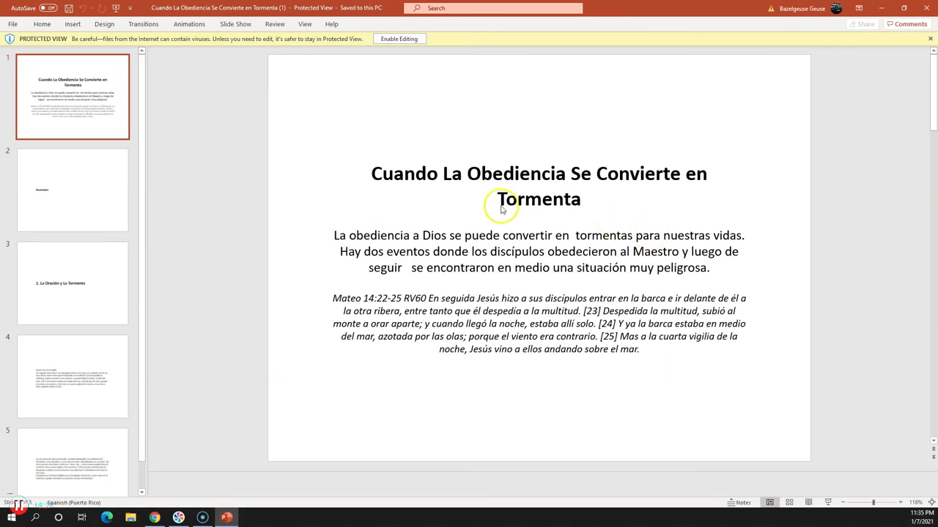
Step: Look through slides 2 to 5 of the exported presentation and close it
left_click(85, 190)
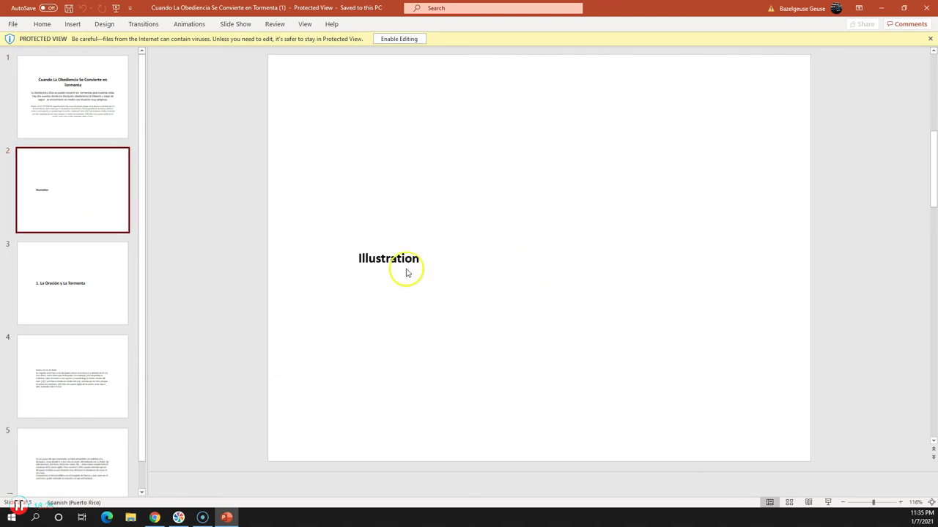
left_click(79, 278)
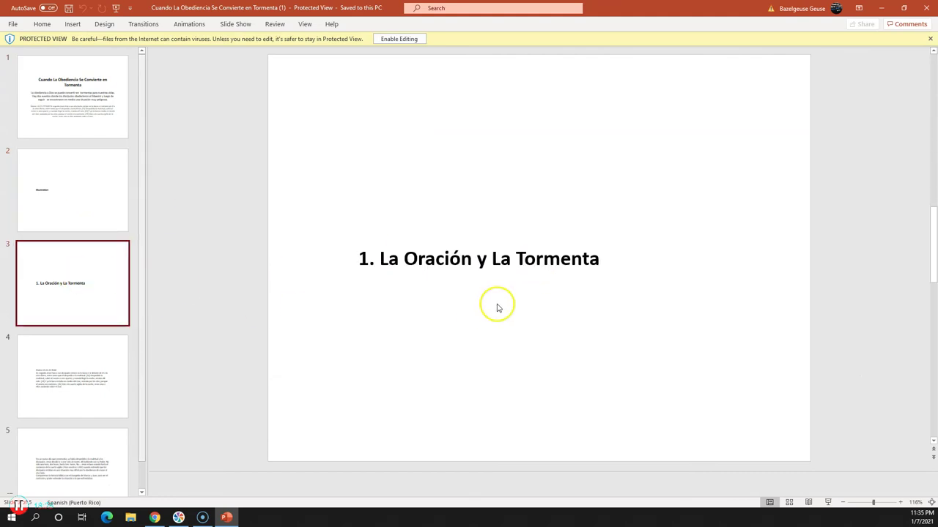
left_click(86, 370)
left_click(110, 450)
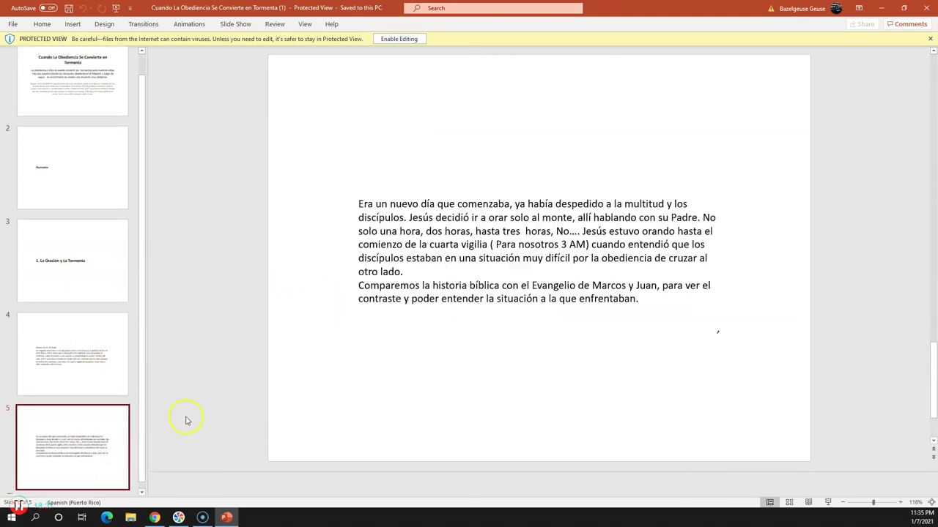
scroll(60, 425, "up", 1)
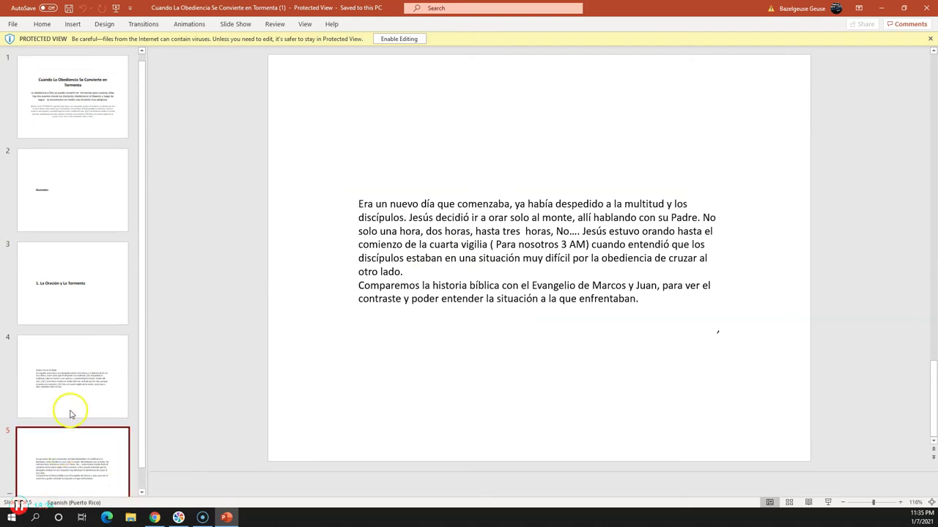
left_click(922, 9)
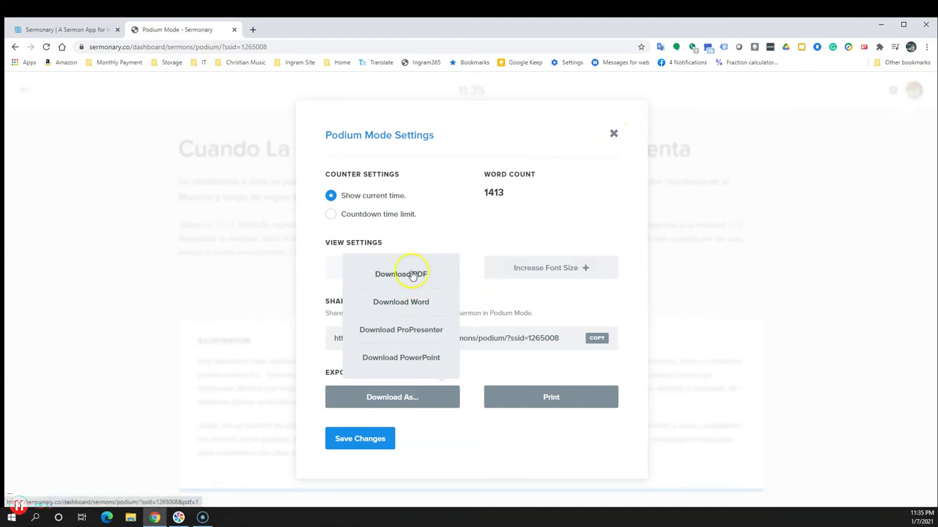
Step: Leave the Podium Mode Settings for the sermon editor and expand the site navigation
left_click(614, 133)
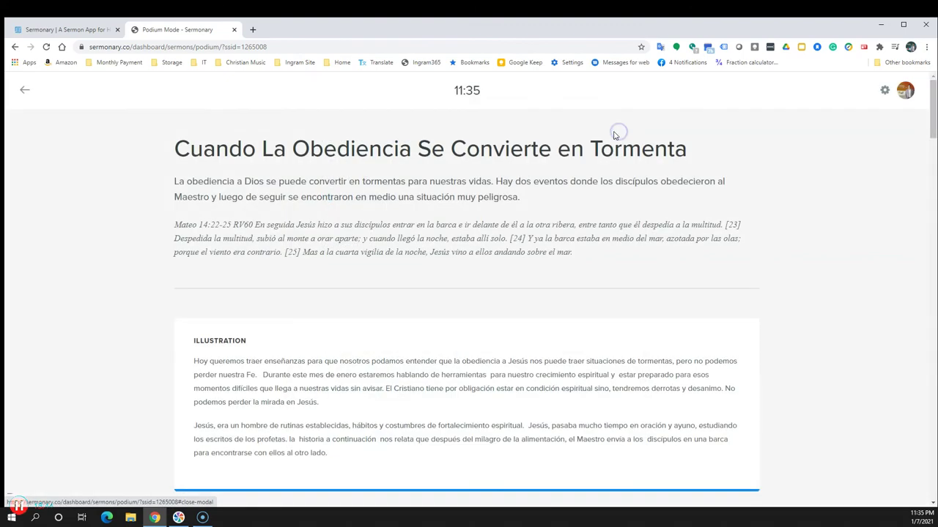
left_click(25, 91)
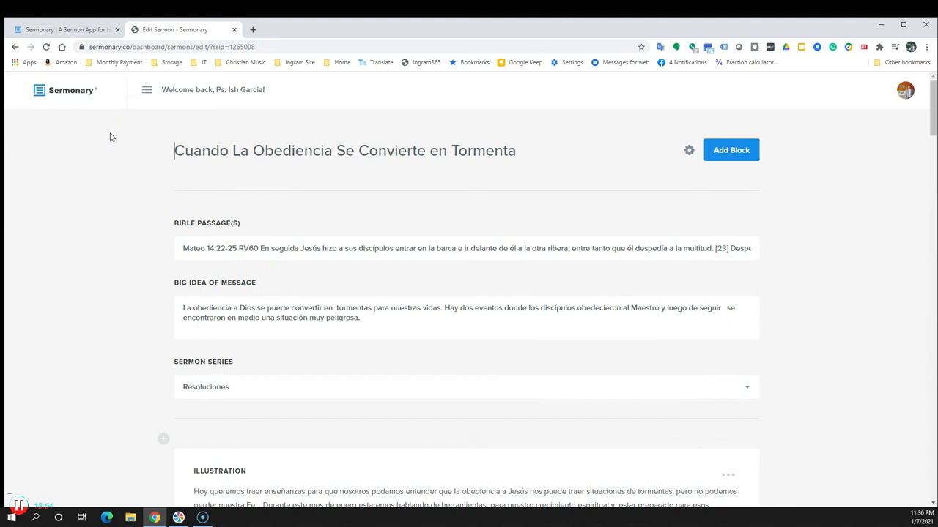
left_click(145, 89)
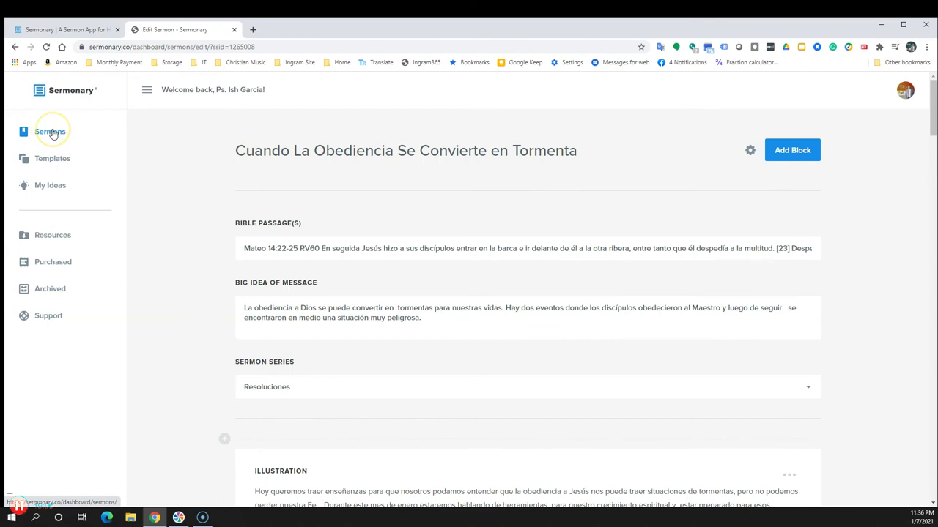
Step: Review the block types that can be added to the sermon, without adding one
left_click(791, 152)
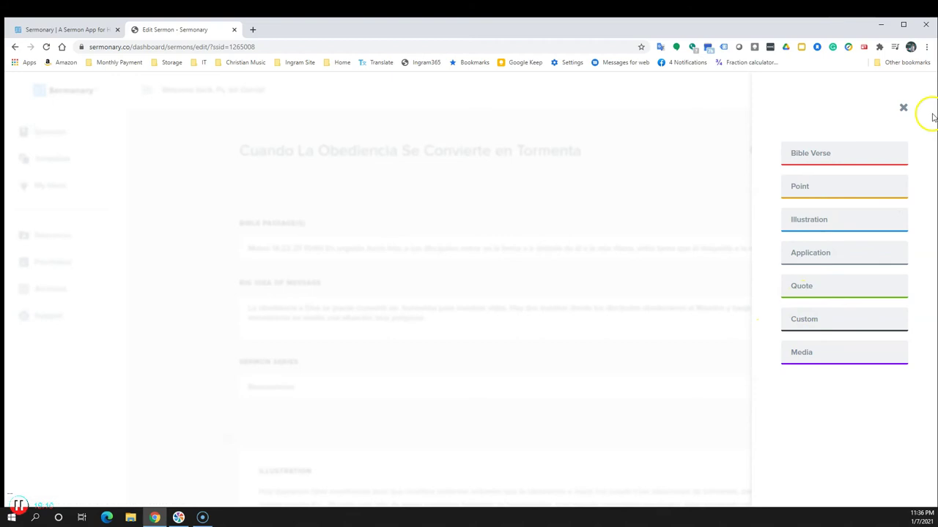
left_click(904, 108)
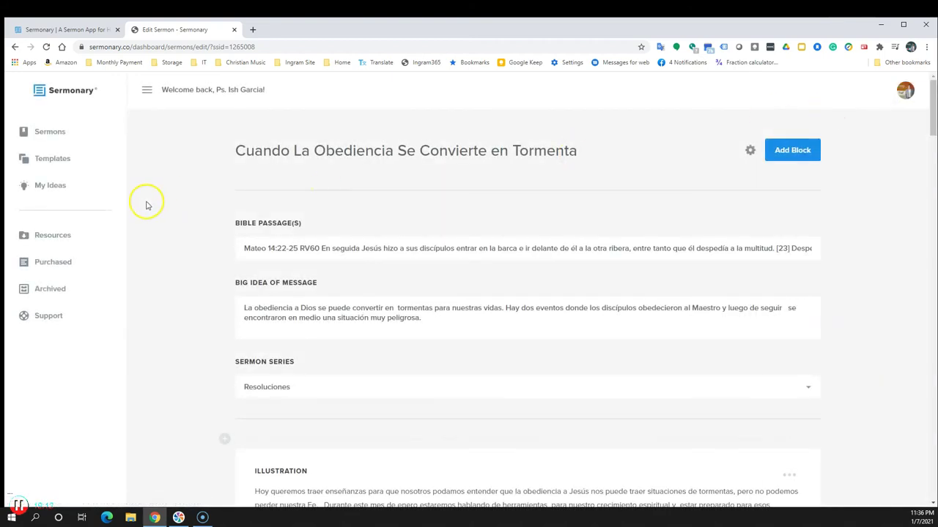
Step: View the My Ideas page and its blank new idea form, closing the form without saving
left_click(51, 187)
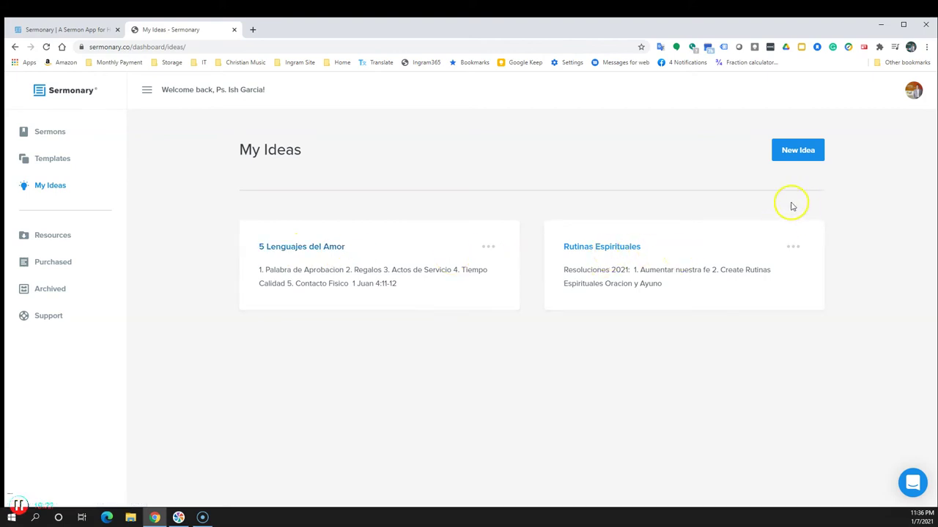
left_click(795, 150)
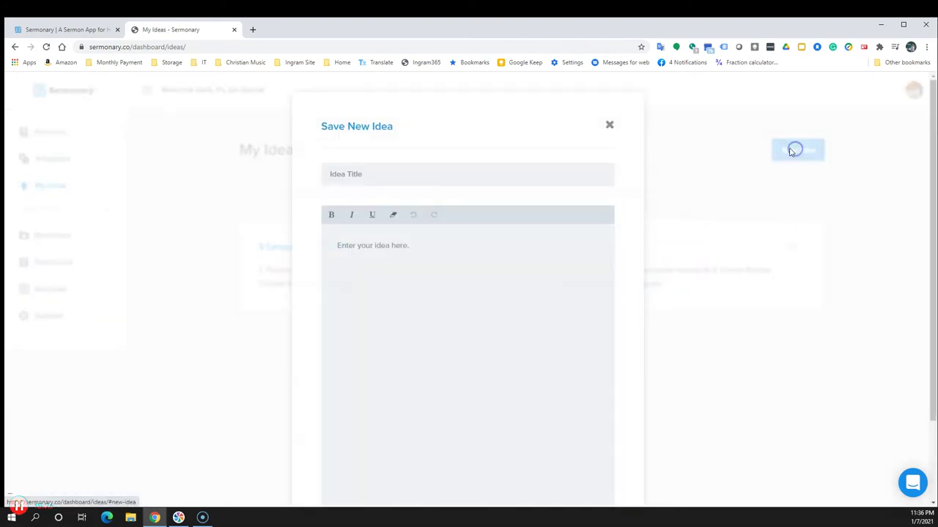
left_click(368, 174)
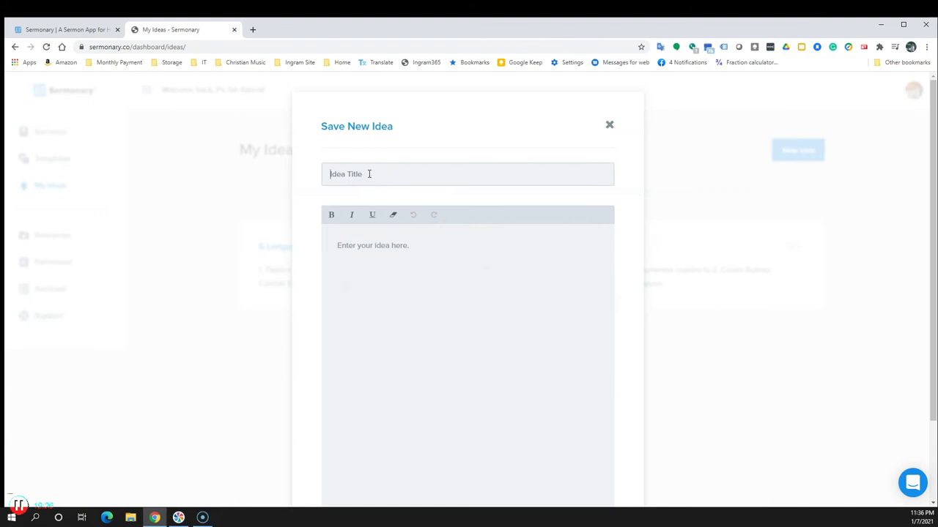
left_click(609, 125)
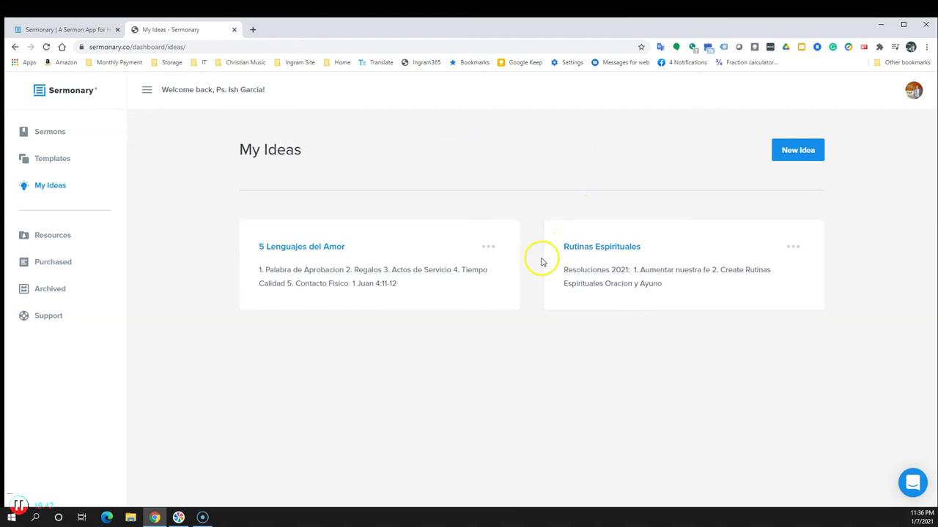
Step: Browse the Resources library, examining the popular, recent, sermon series, illustration, research and youth offerings and their prices
left_click(51, 236)
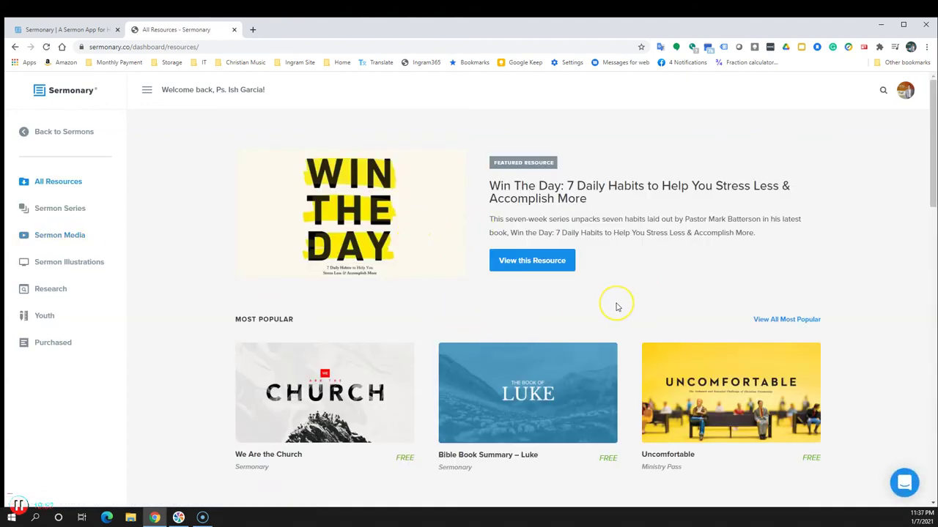
scroll(616, 307, "down", 5)
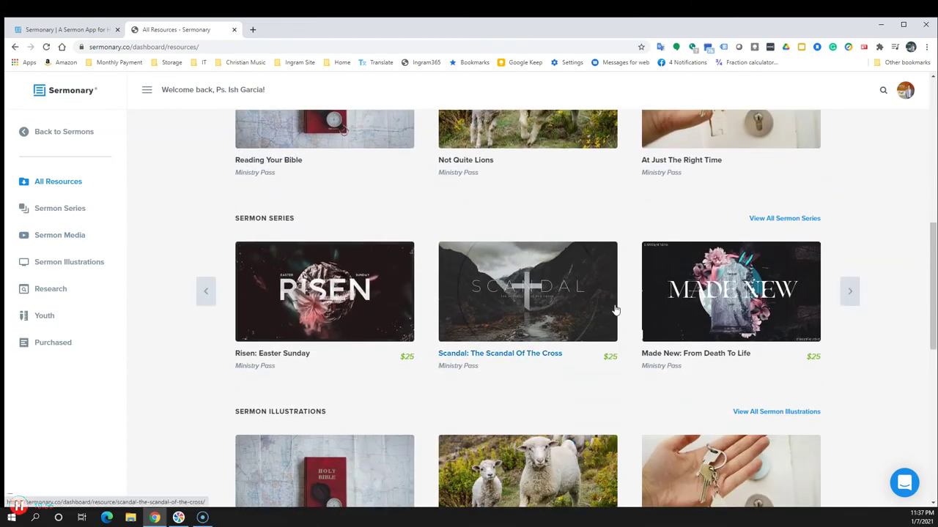
scroll(611, 307, "down", 2)
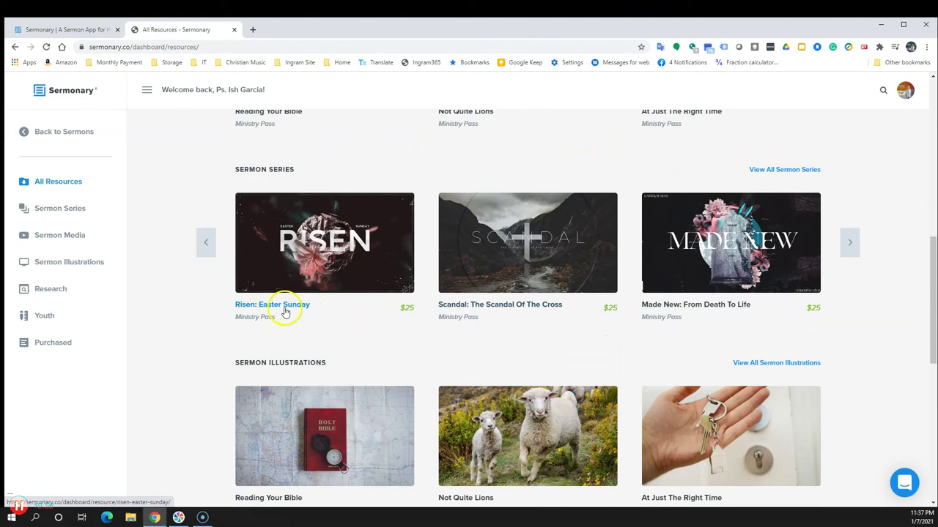
scroll(350, 323, "up", 3)
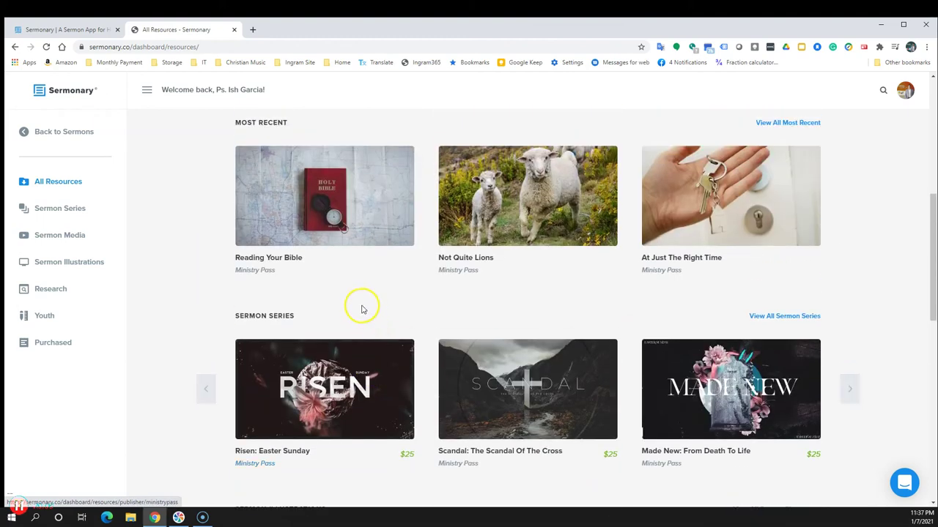
scroll(357, 308, "up", 2)
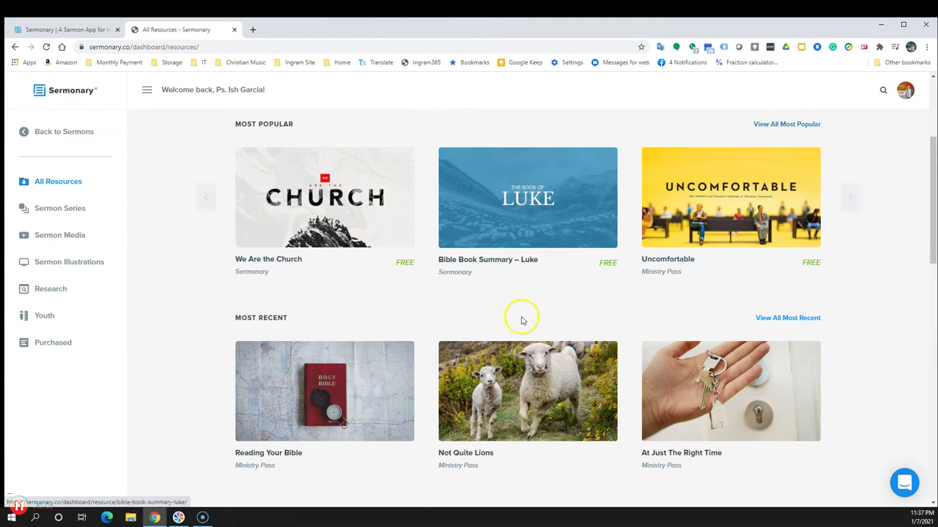
scroll(527, 308, "down", 3)
scroll(500, 335, "down", 1)
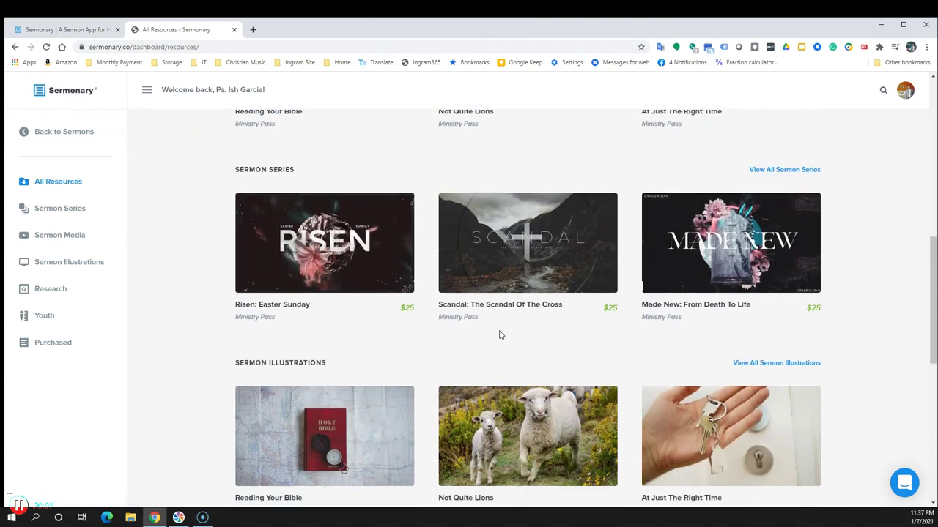
scroll(500, 335, "down", 2)
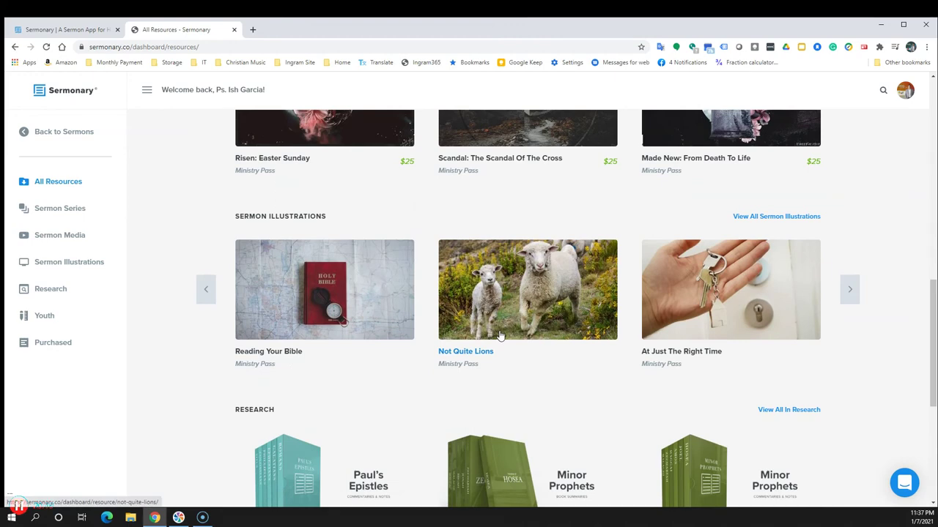
scroll(501, 334, "down", 2)
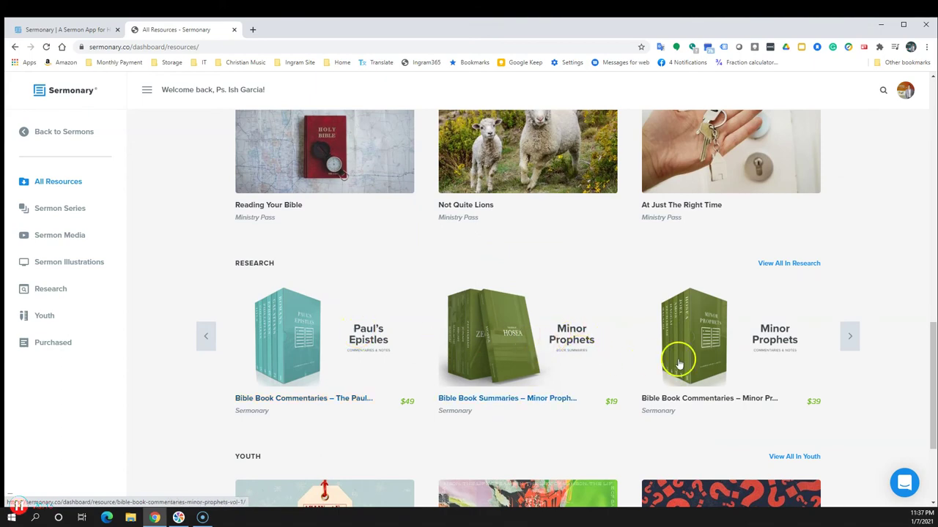
scroll(670, 366, "down", 2)
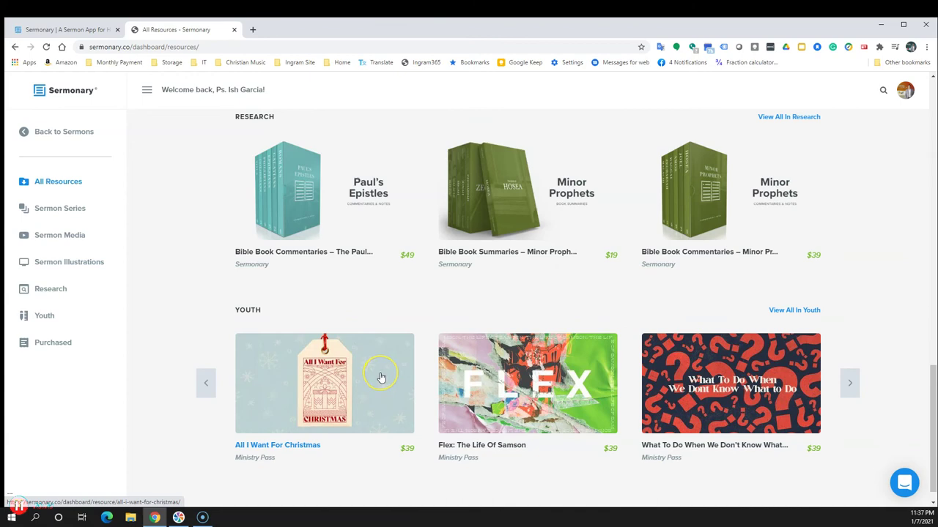
scroll(411, 378, "up", 3)
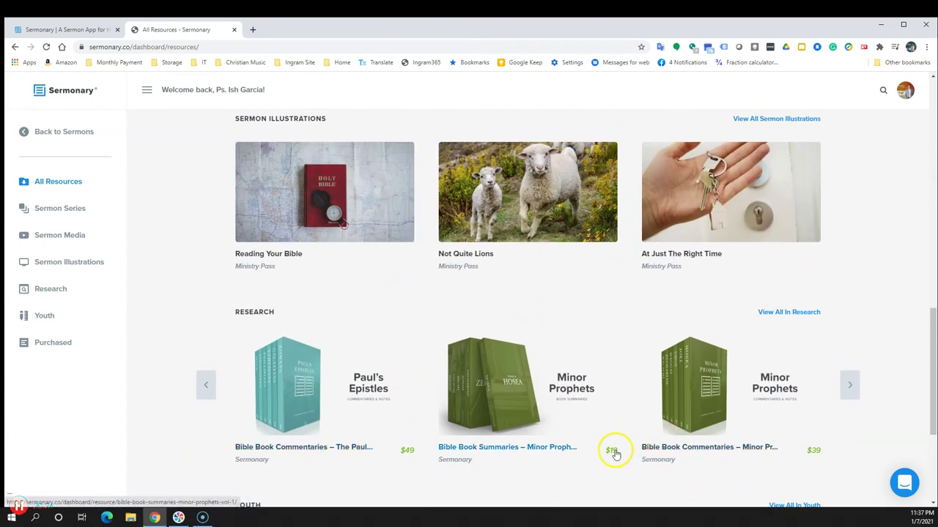
scroll(553, 401, "up", 1)
scroll(552, 401, "up", 3)
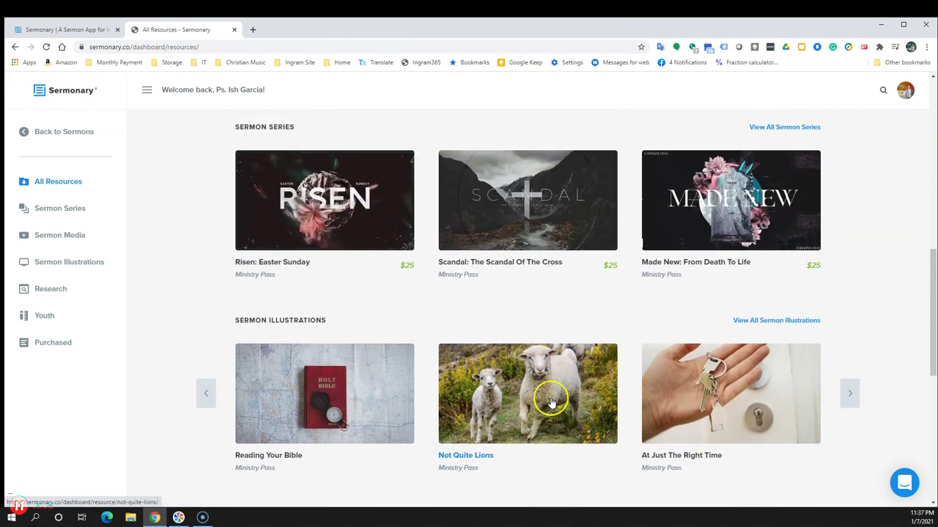
Step: View the Sermon Series category of the Resources library, examining its featured, most popular and most recent series
left_click(63, 211)
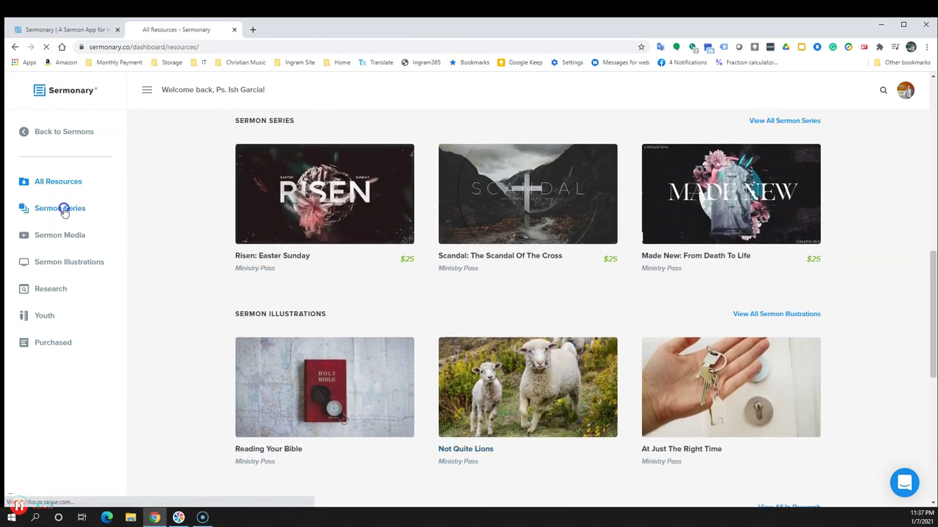
left_click(46, 210)
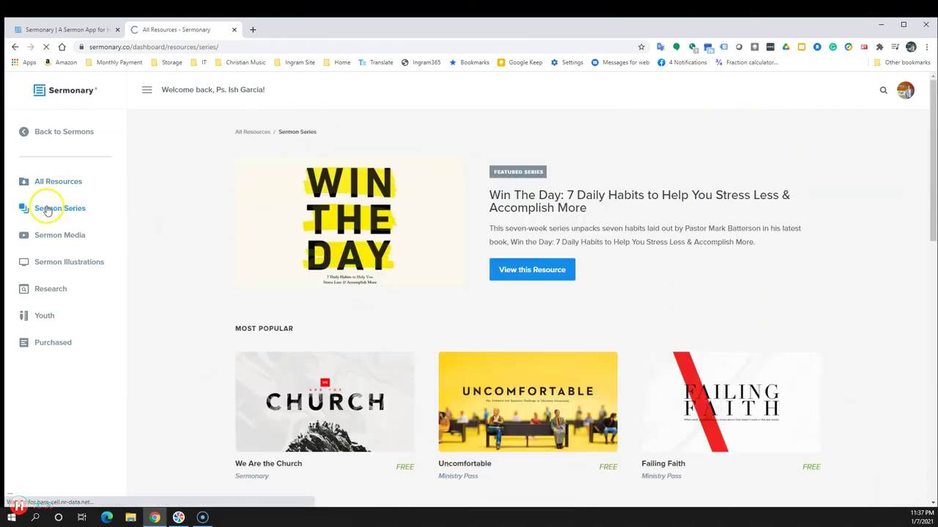
scroll(575, 396, "down", 2)
scroll(574, 396, "down", 2)
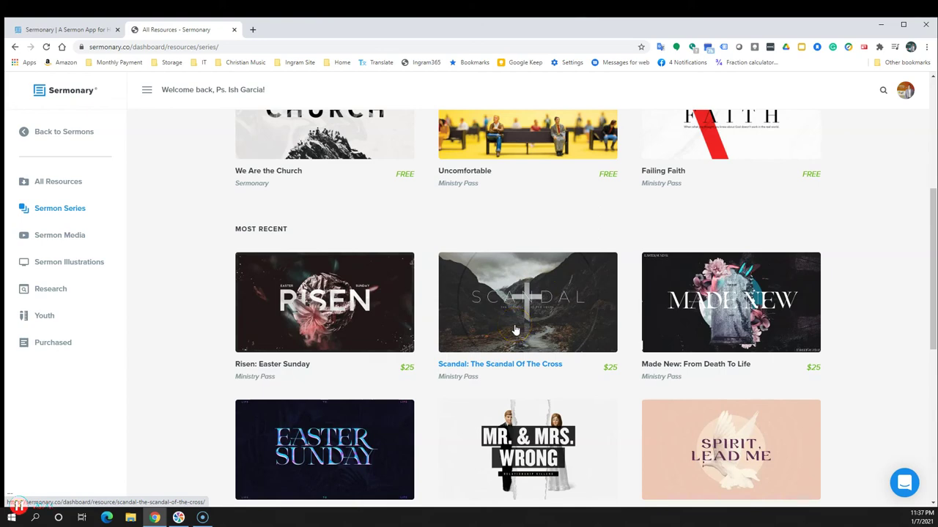
scroll(515, 329, "down", 1)
scroll(515, 330, "up", 1)
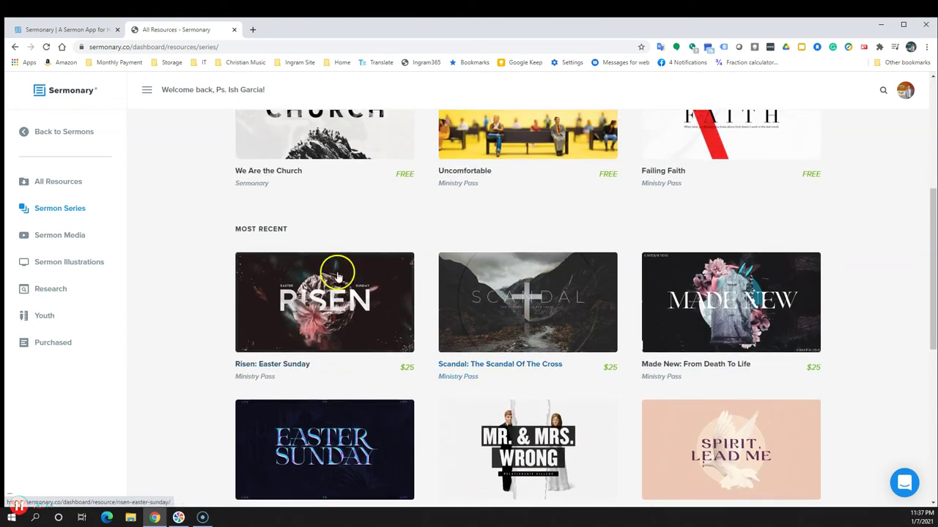
Step: View the Sermon Media category and the Sermon Illustrations category, examining the featured and most popular resources in each
left_click(49, 237)
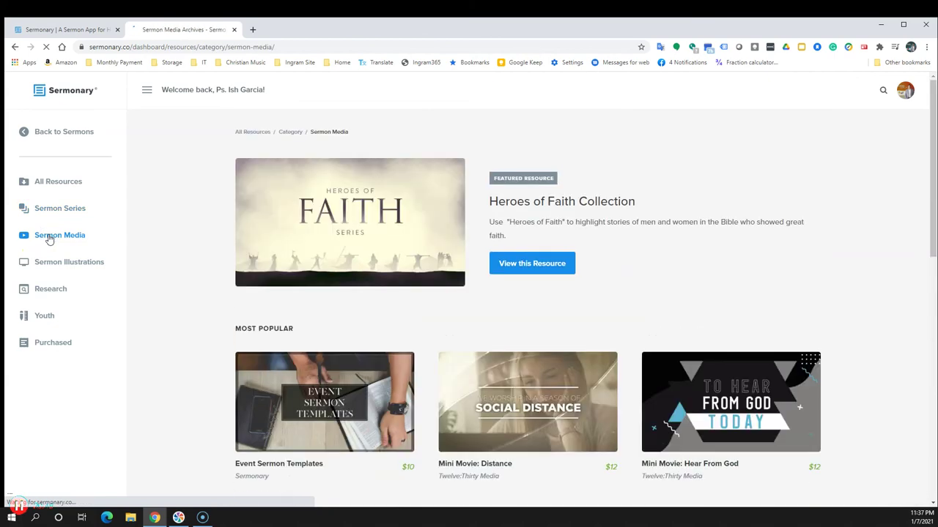
scroll(440, 356, "down", 2)
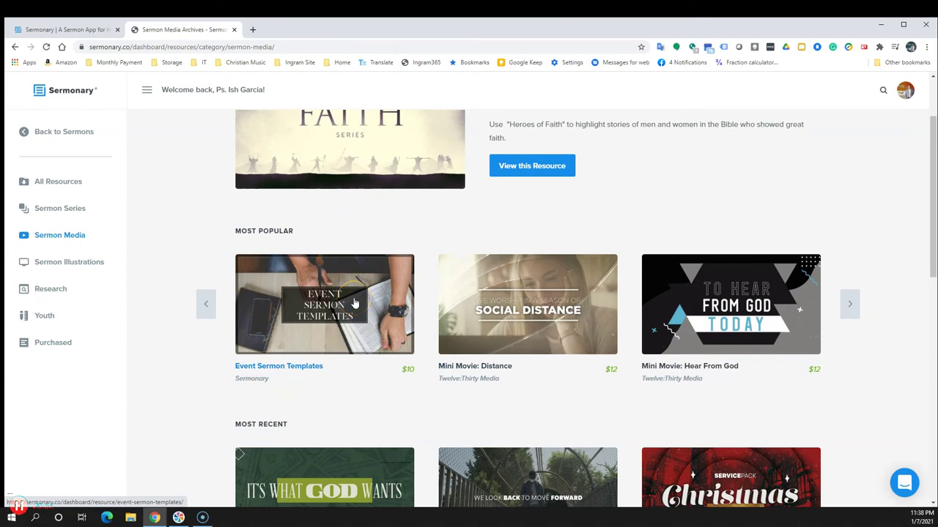
left_click(58, 263)
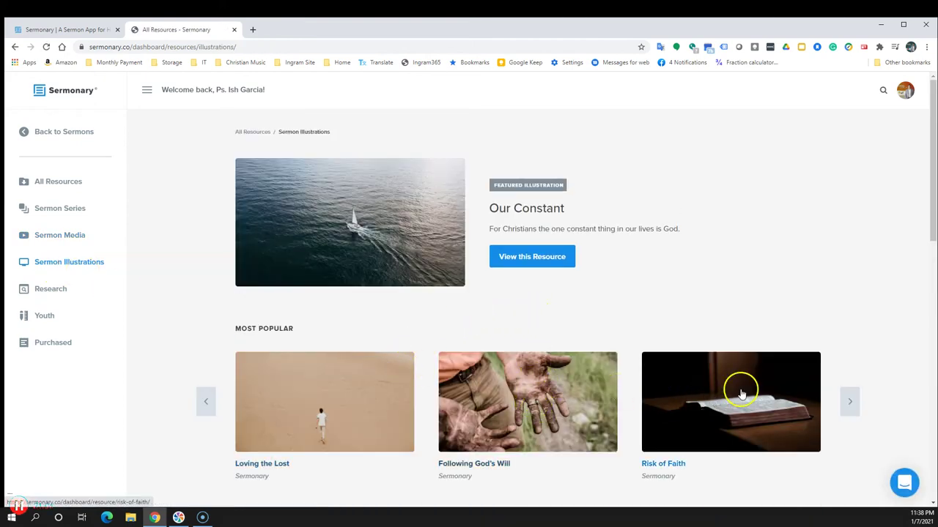
scroll(740, 393, "down", 2)
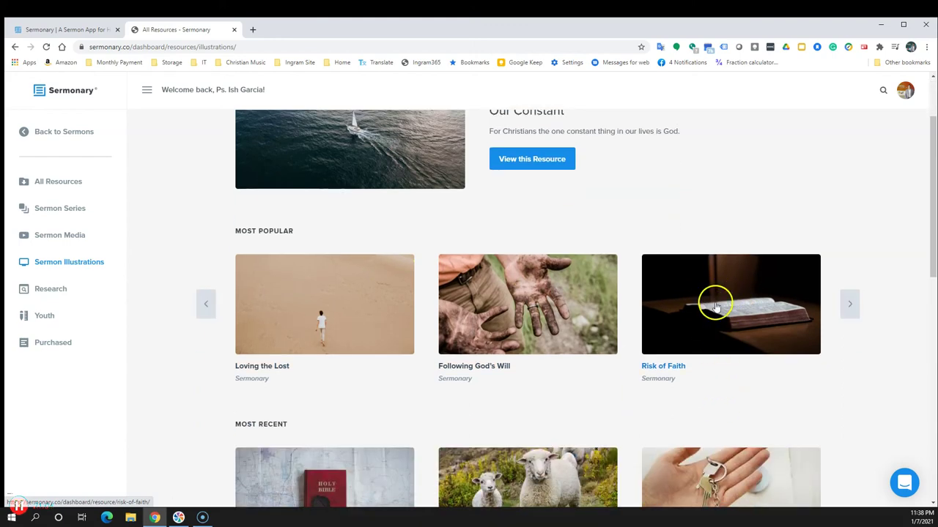